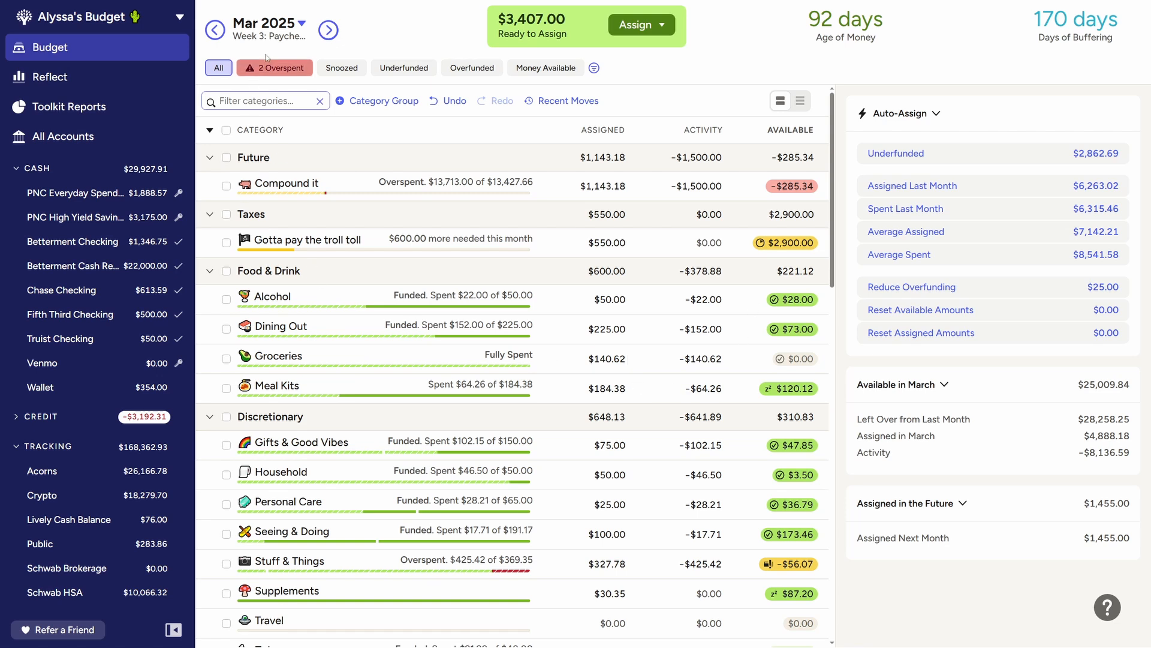
Review the March 2025 budget note's week 3 income entries for paychecks, desk and mattress sales, and cash back
left_click(268, 36)
scroll(294, 118, "up", 5)
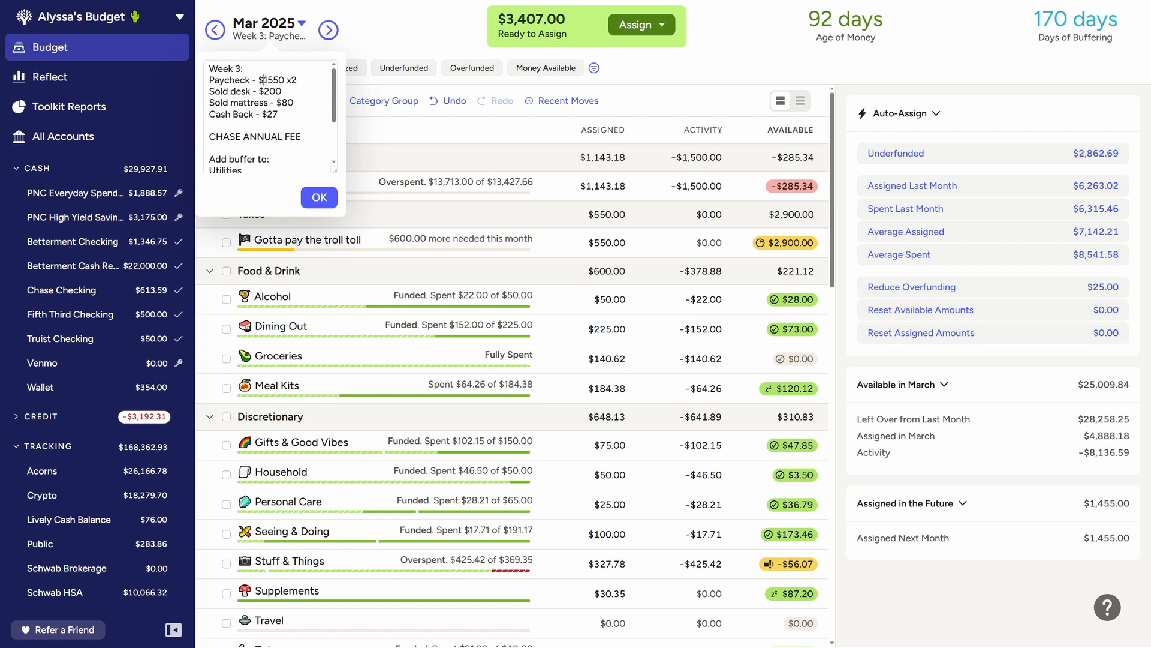
left_click_drag(264, 79, 298, 80)
left_click(291, 80)
left_click_drag(258, 91, 291, 97)
left_click(276, 92)
left_click_drag(224, 91, 288, 91)
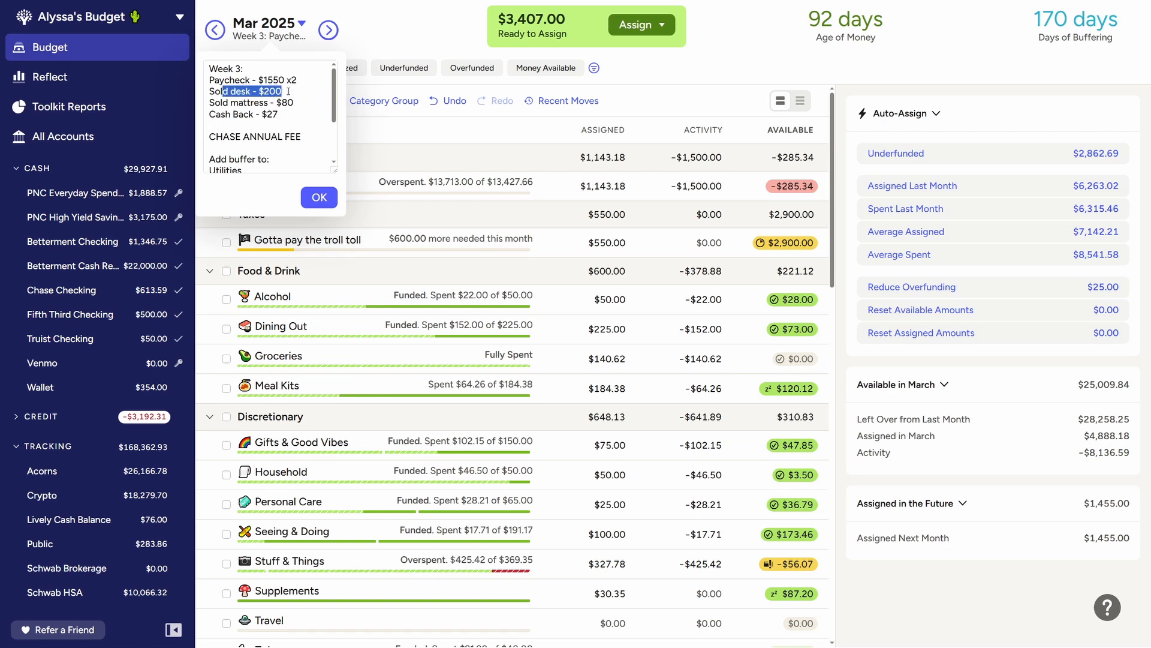
left_click(276, 91)
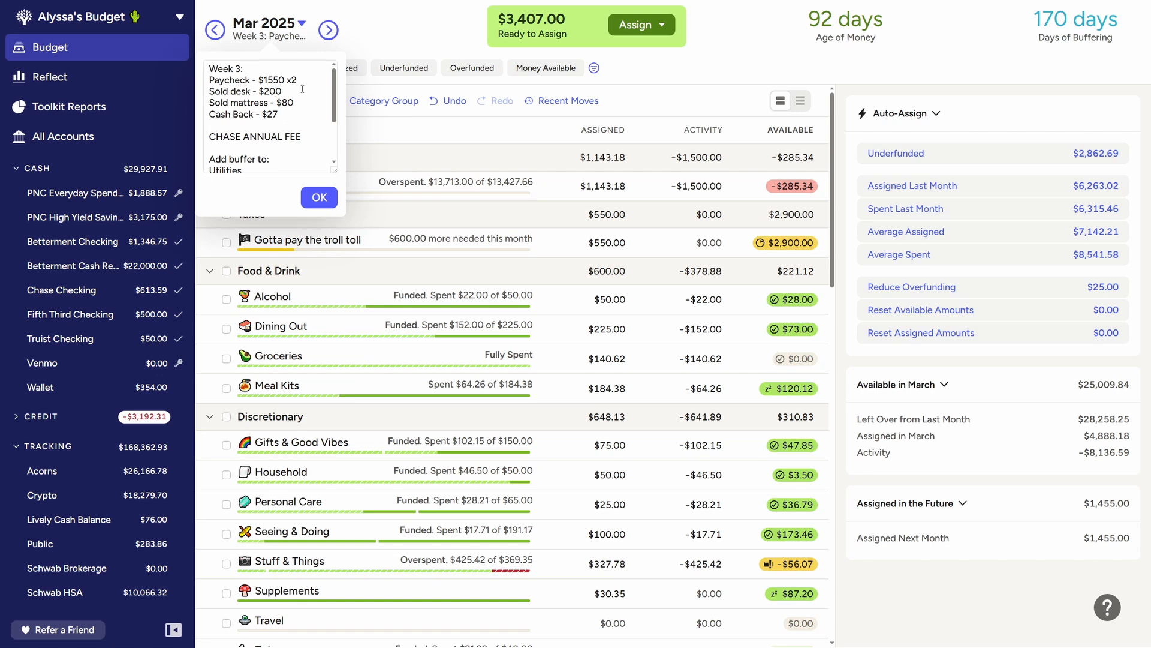
mouse_move(210, 91)
left_mouse_down()
mouse_move(279, 90)
mouse_move(210, 91)
left_mouse_up()
left_click(316, 87)
left_click_drag(289, 91, 231, 91)
left_click(283, 91)
mouse_move(296, 102)
left_mouse_down()
mouse_move(241, 103)
mouse_move(295, 102)
left_mouse_up()
left_click(325, 201)
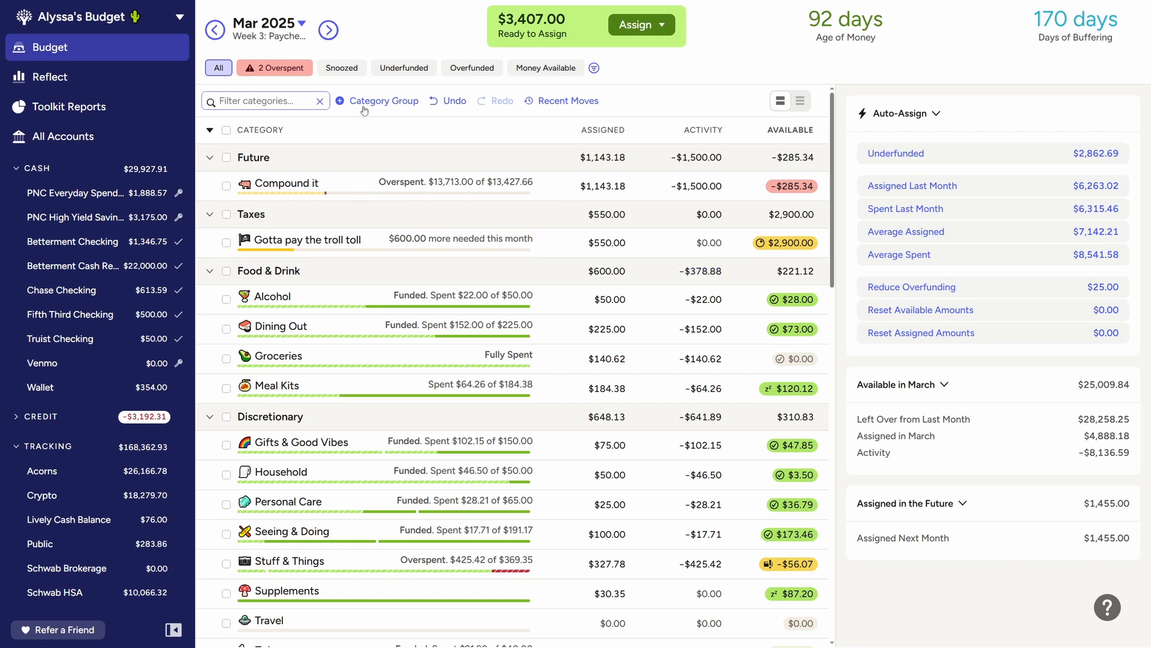
left_click(281, 37)
scroll(281, 106, "up", 3)
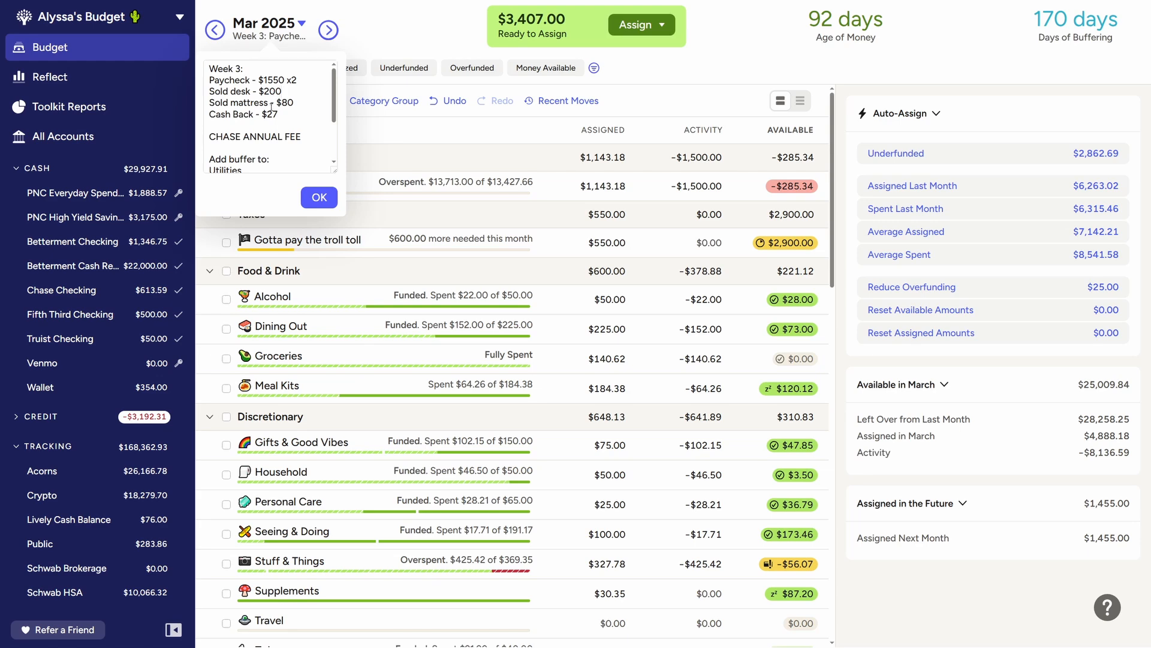
left_click_drag(286, 116, 202, 98)
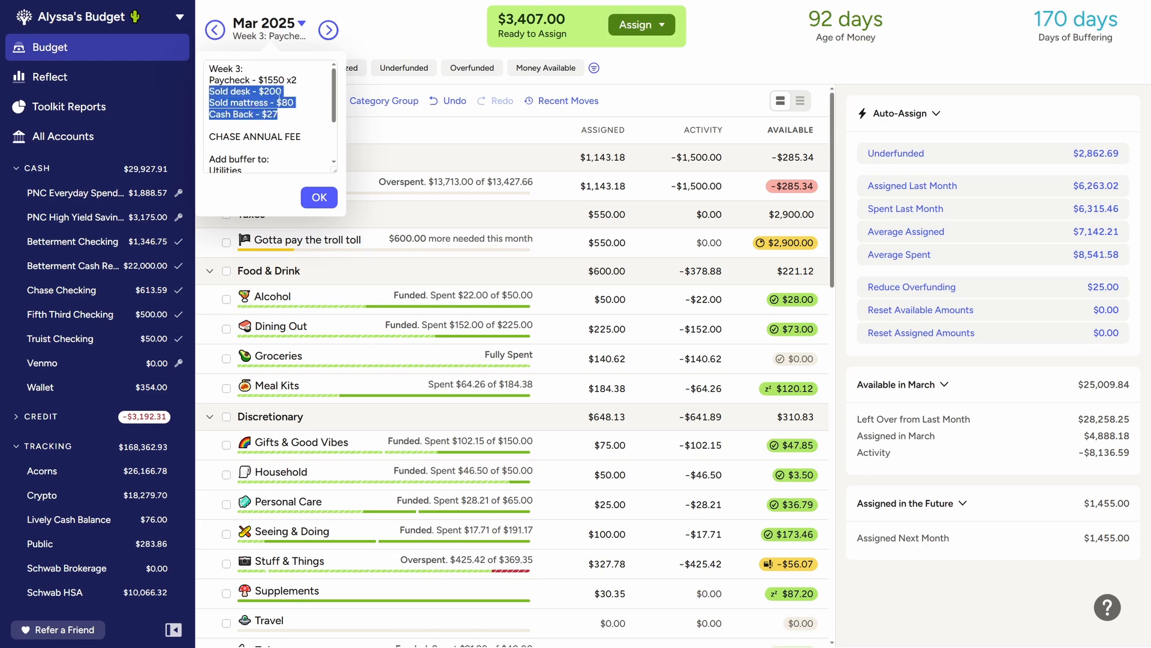
left_click(424, 37)
Add 307+500*2 to the amount assigned to the Compound it category for March
left_click(430, 181)
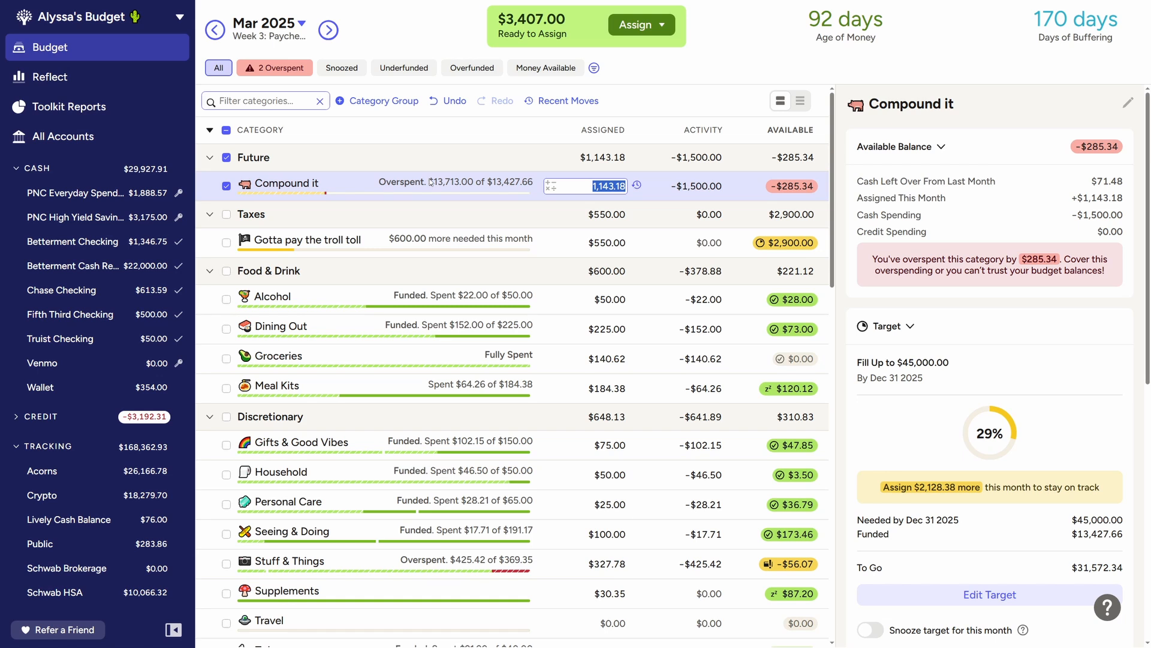
key("Right")
type("+307+500*2")
key("Return")
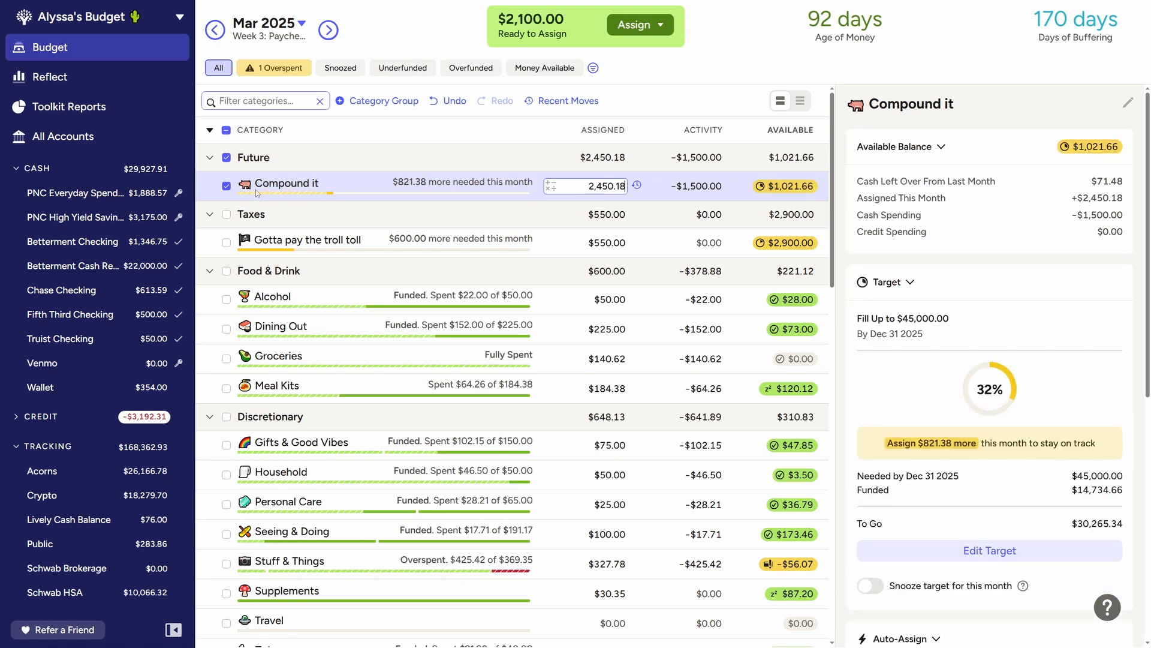
left_click(228, 186)
Add 275*2 to the March amount assigned to the Gotta pay the troll toll category
left_click(381, 241)
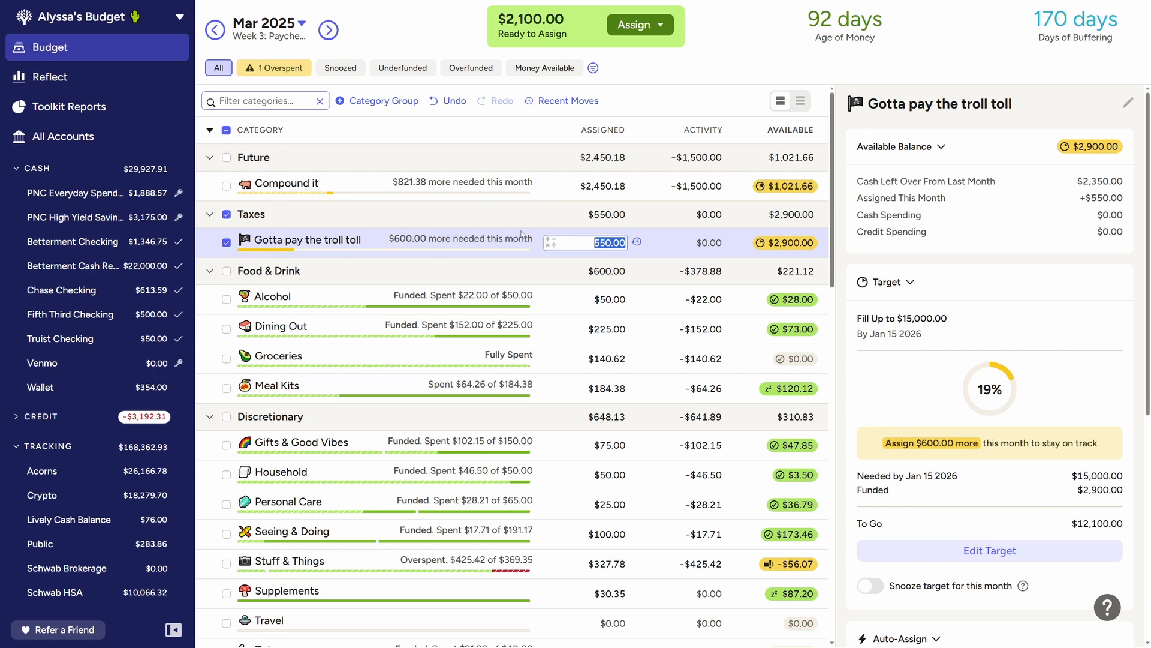
key("End")
type("+275*2")
key("Return")
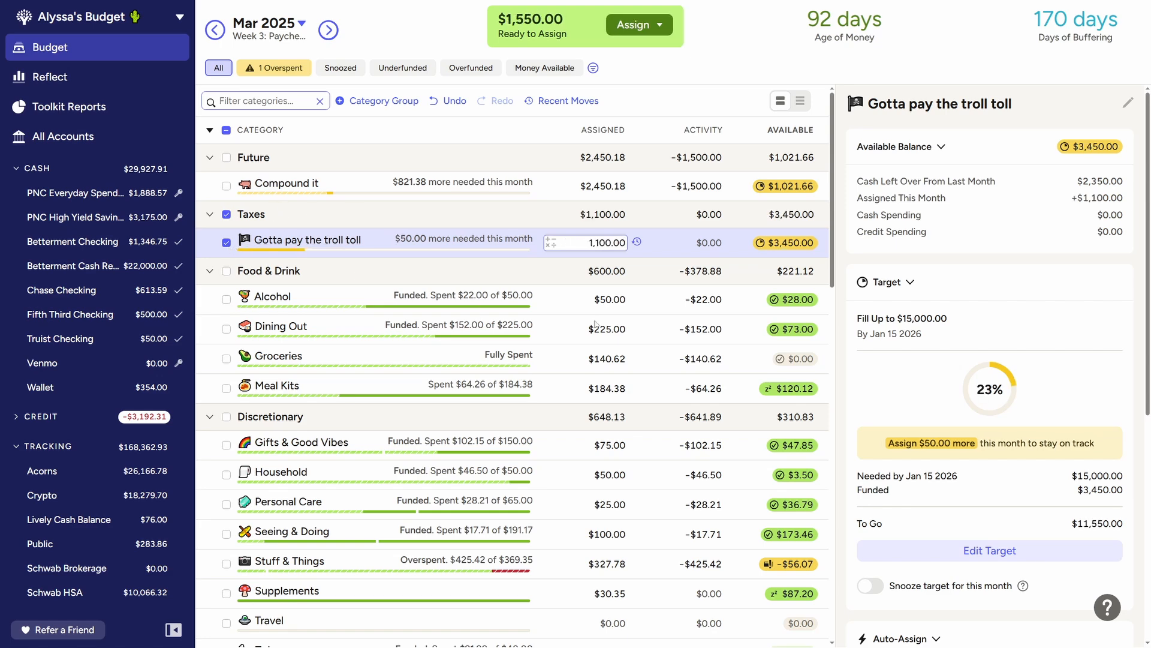
key("Escape")
Compare the overspent Stuff & Things category with the Apartment category's assigned and available amounts
scroll(517, 505, "down", 2)
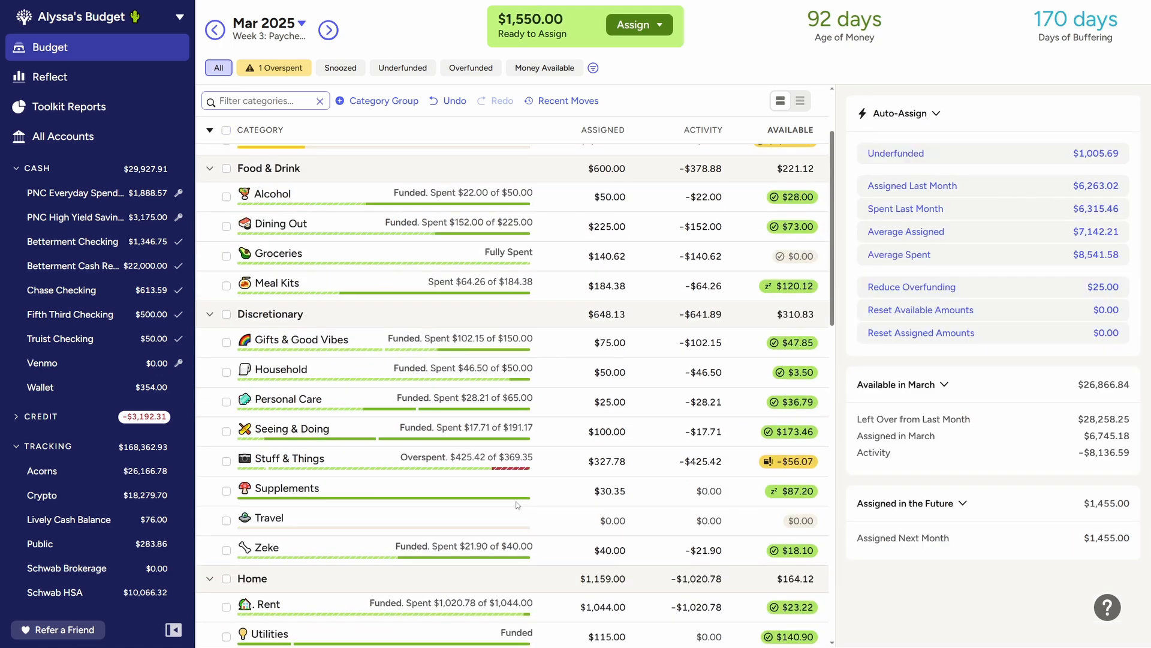
scroll(517, 505, "down", 2)
left_click(319, 385)
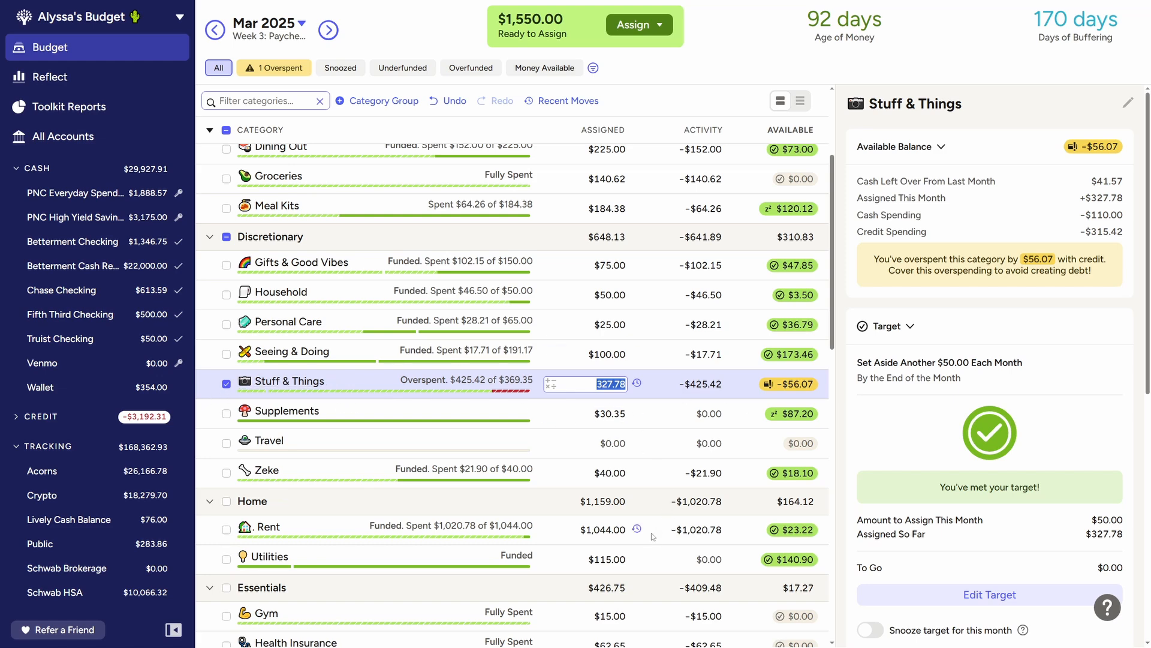
scroll(606, 509, "down", 6)
scroll(605, 510, "down", 5)
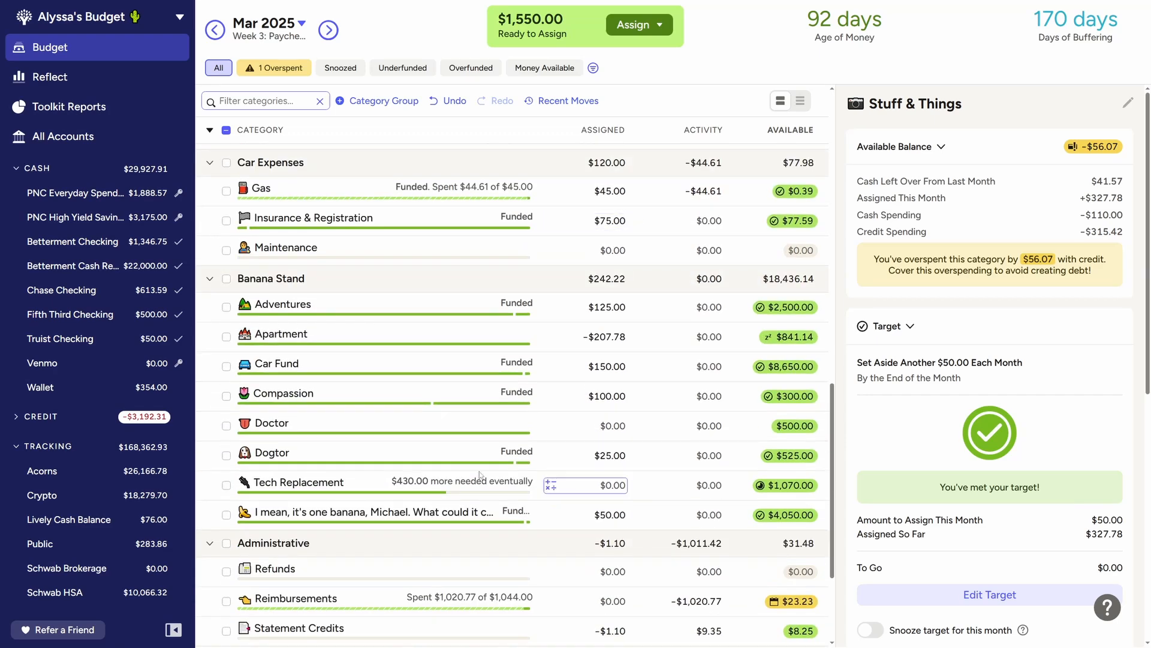
left_click(337, 339)
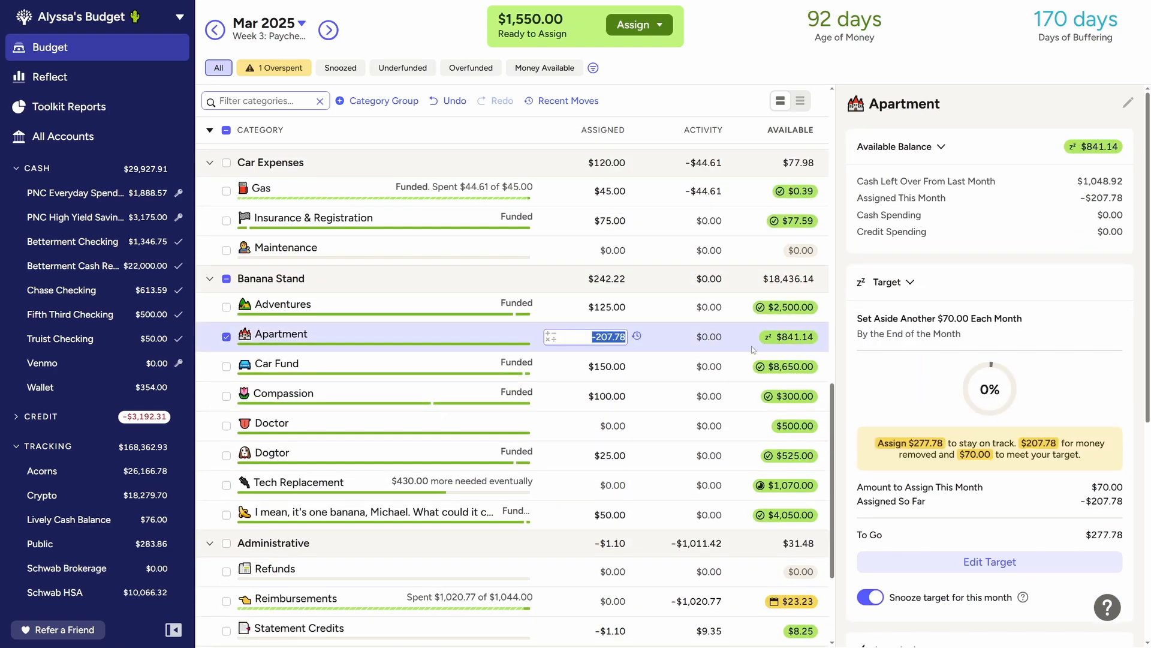
left_click(398, 379)
key("Escape")
scroll(408, 387, "up", 6)
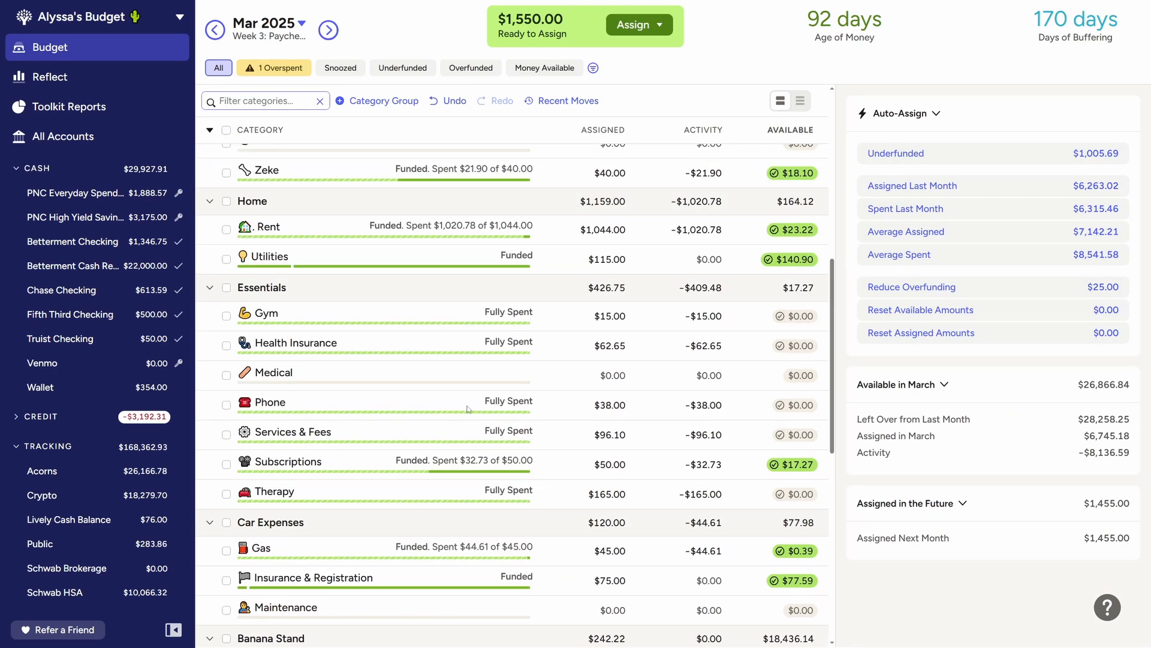
scroll(340, 403, "up", 5)
left_click(322, 383)
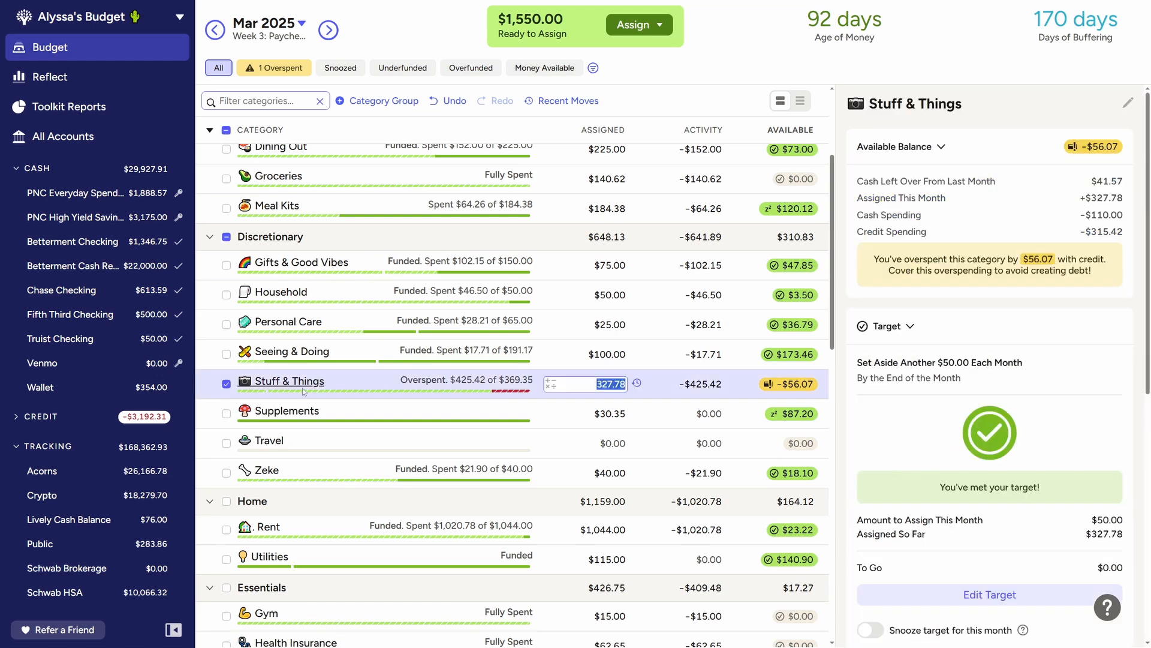
scroll(723, 535, "down", 12)
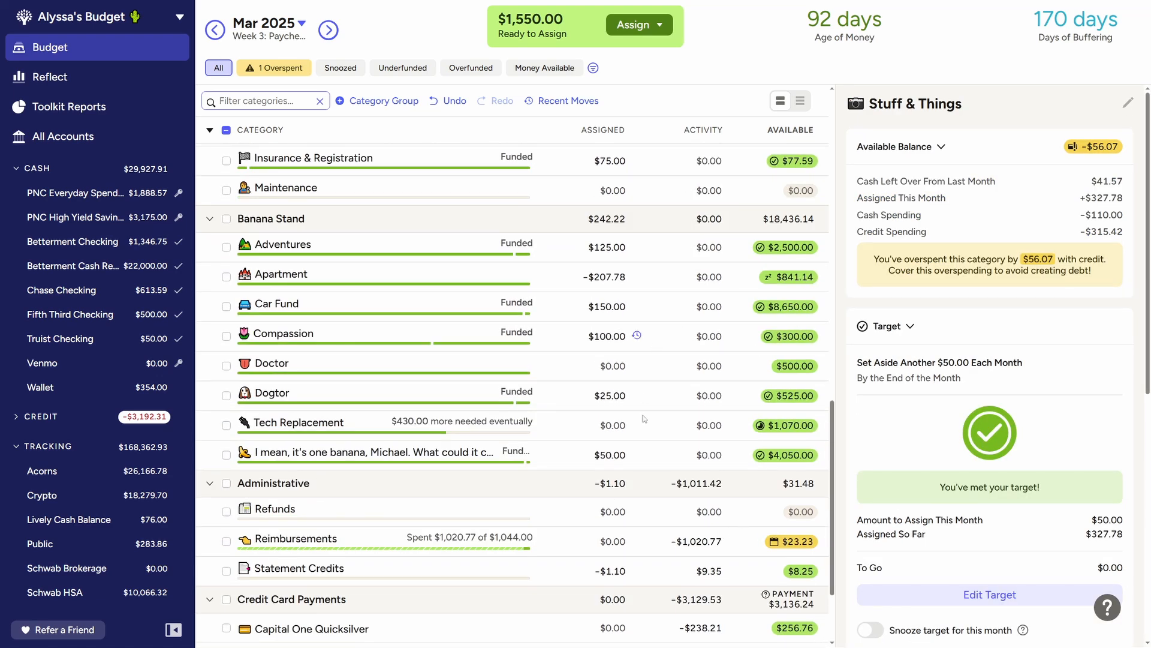
scroll(282, 498, "up", 12)
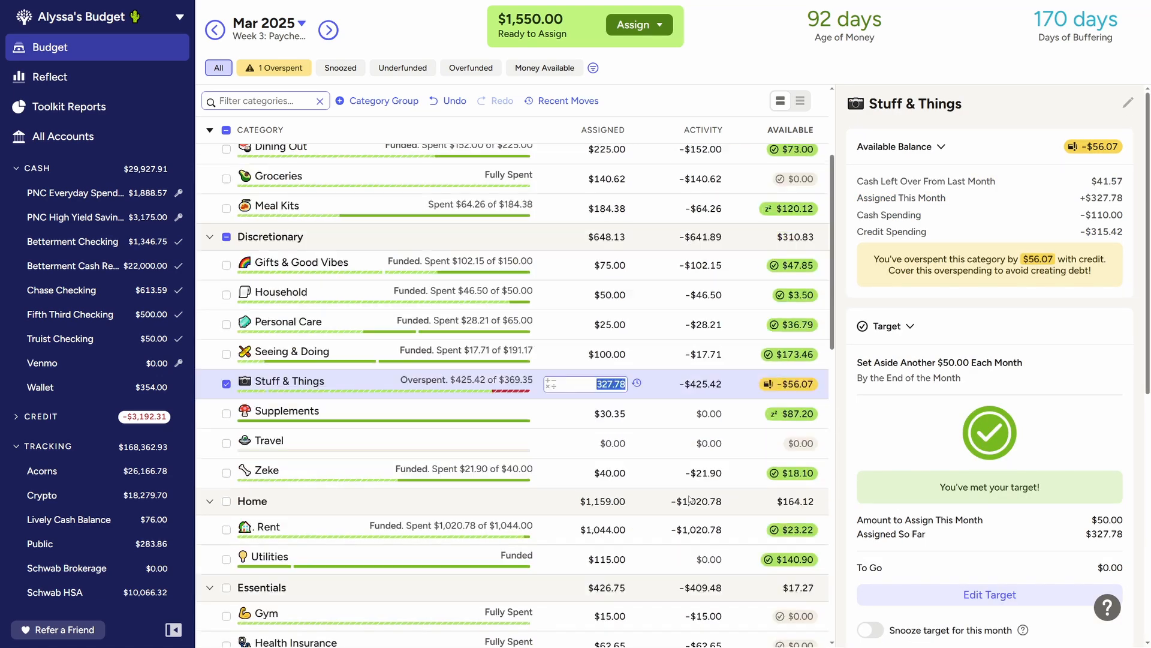
Examine the Stuff & Things category's notes and its assigned, activity and available amounts
left_click(226, 384)
left_click(323, 382)
scroll(1009, 470, "down", 6)
scroll(986, 472, "down", 2)
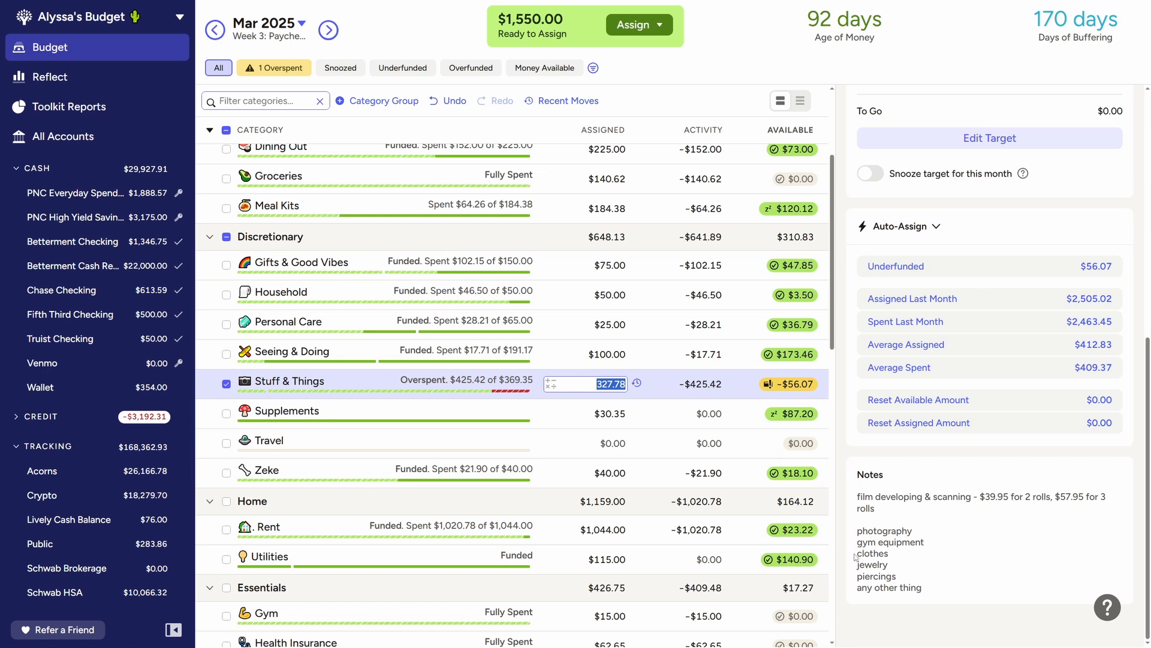
left_click_drag(856, 557, 921, 557)
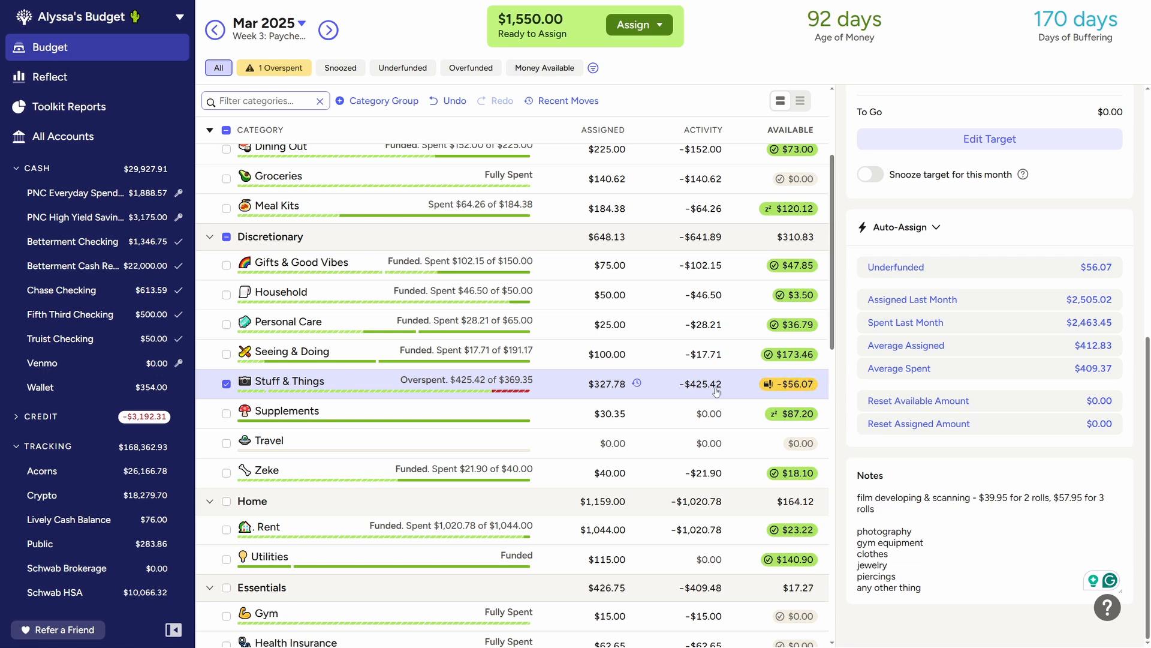
left_click(631, 405)
left_click(639, 395)
mouse_move(787, 389)
left_click_drag(875, 533, 937, 588)
left_click(966, 577)
Cover the Stuff & Things overspending with money from the Apartment category in Banana Stand
left_click_drag(832, 327, 855, 504)
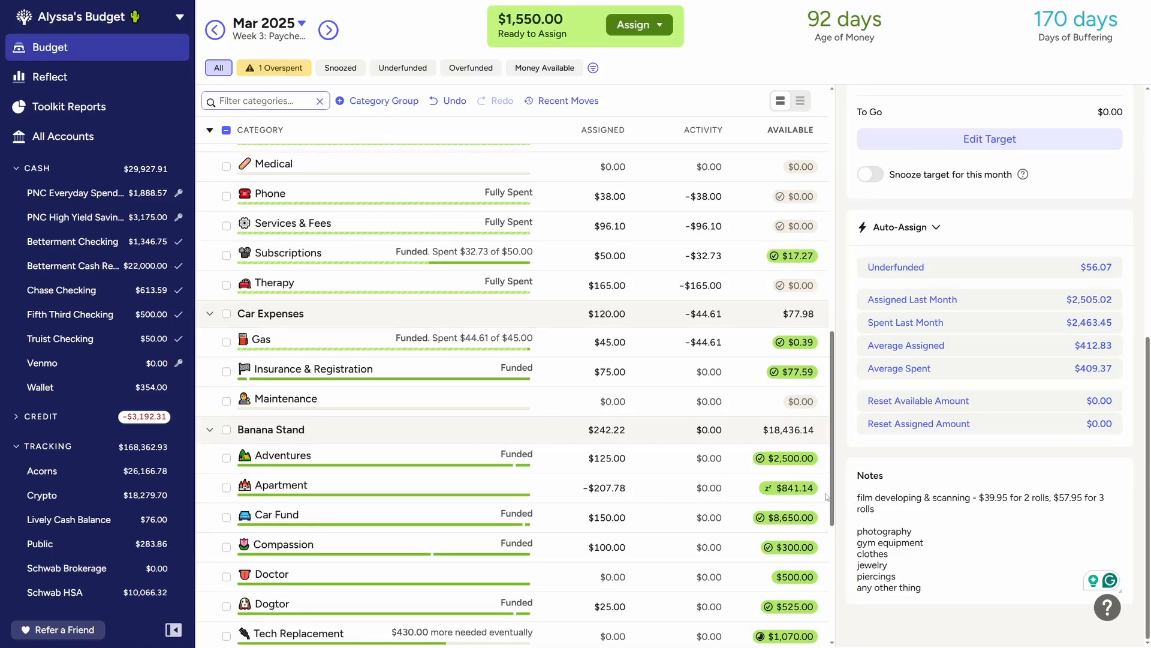
left_click_drag(831, 490, 839, 382)
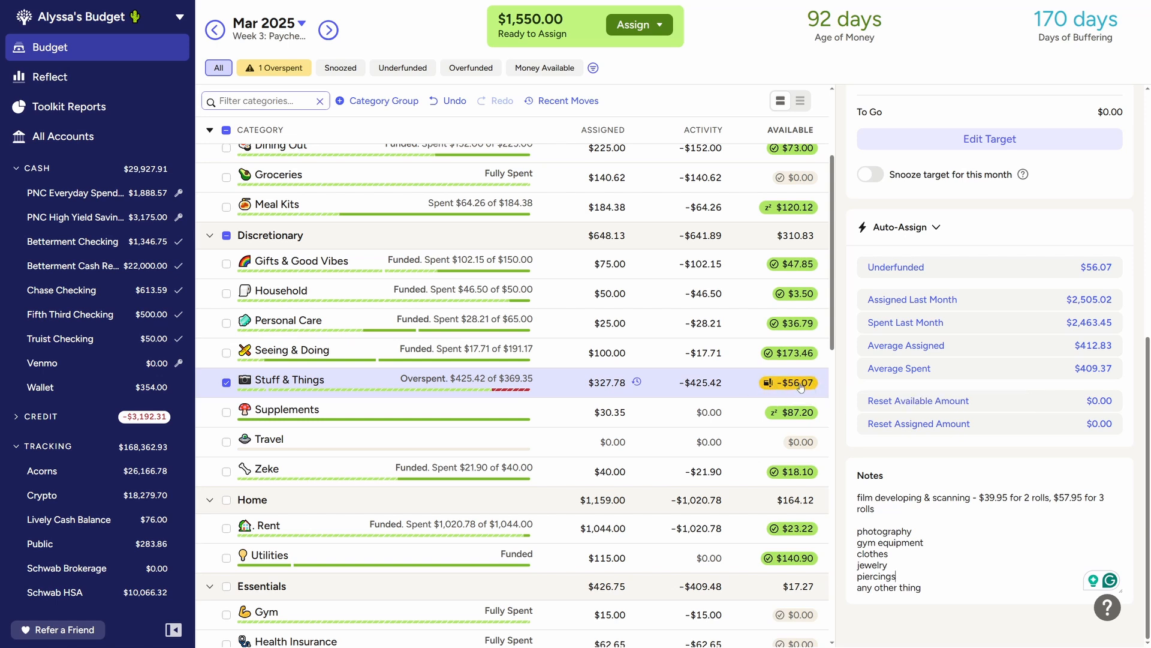
mouse_move(797, 386)
left_click_drag(832, 342, 832, 579)
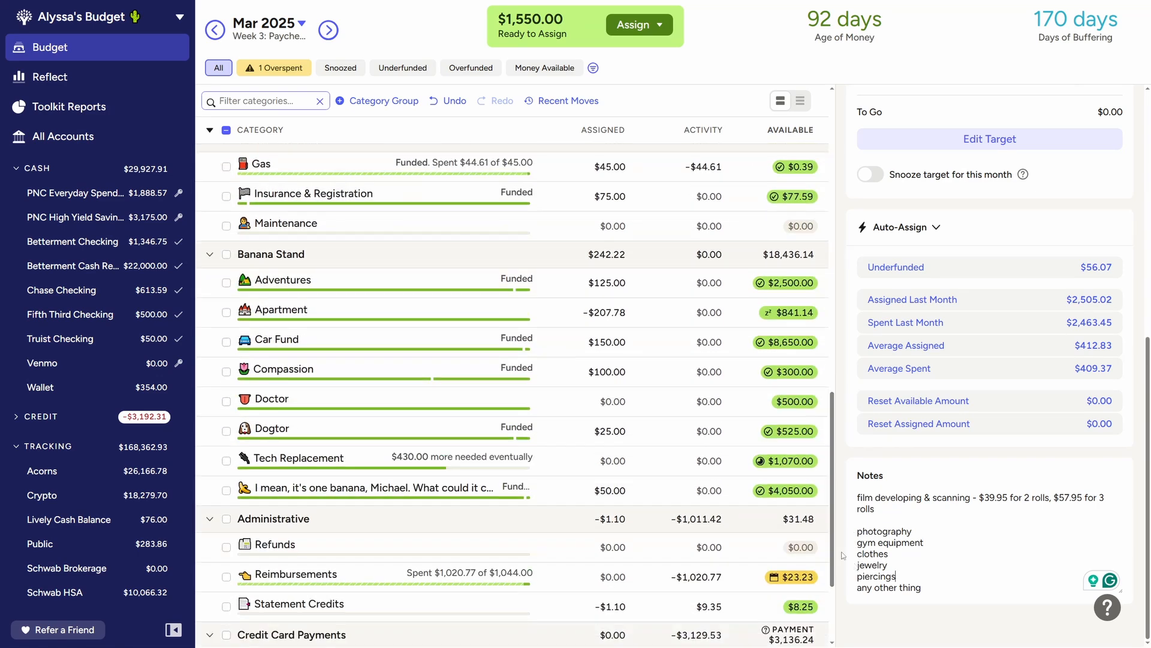
left_click(462, 313)
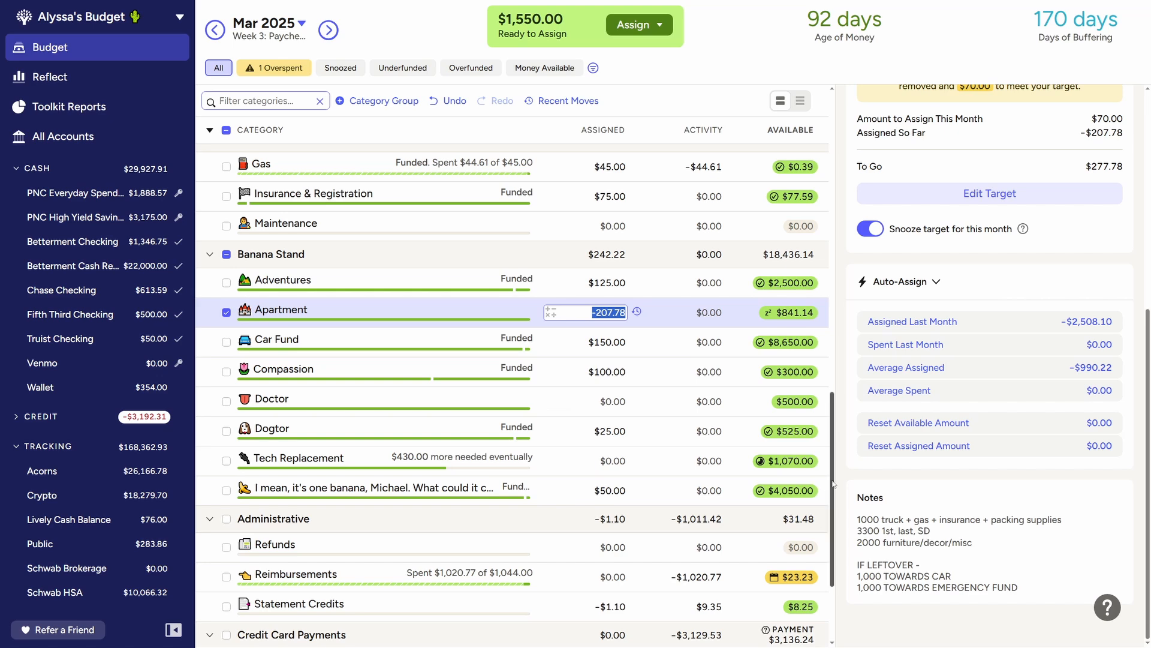
left_click_drag(833, 484, 848, 260)
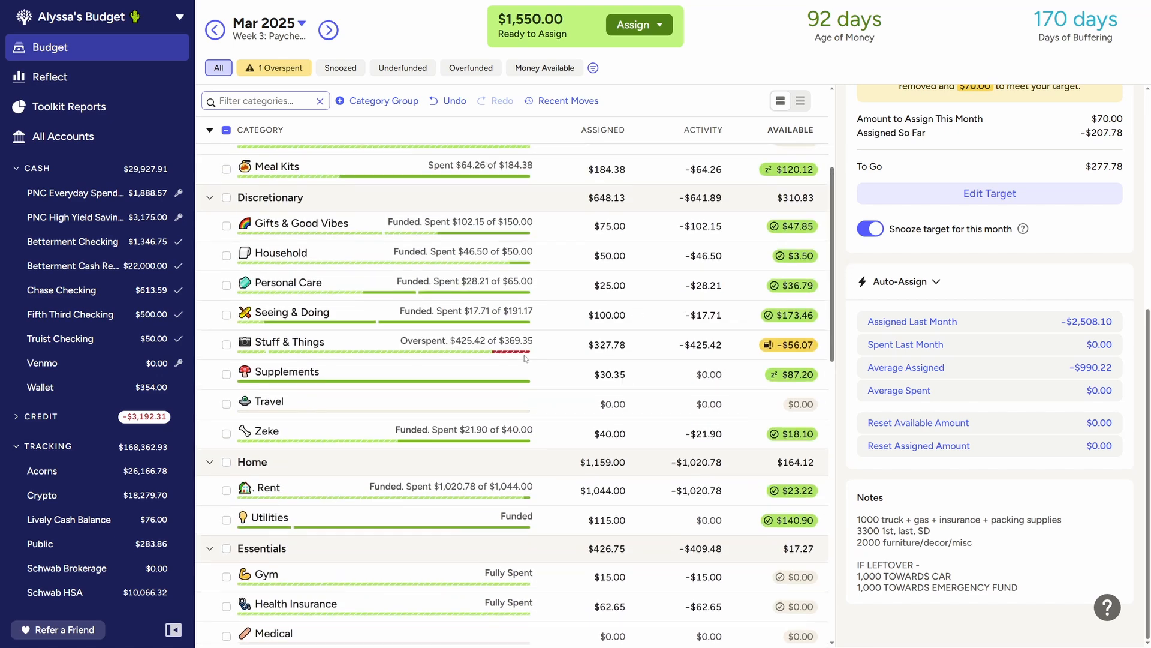
scroll(414, 420, "up", 2)
left_click(389, 466)
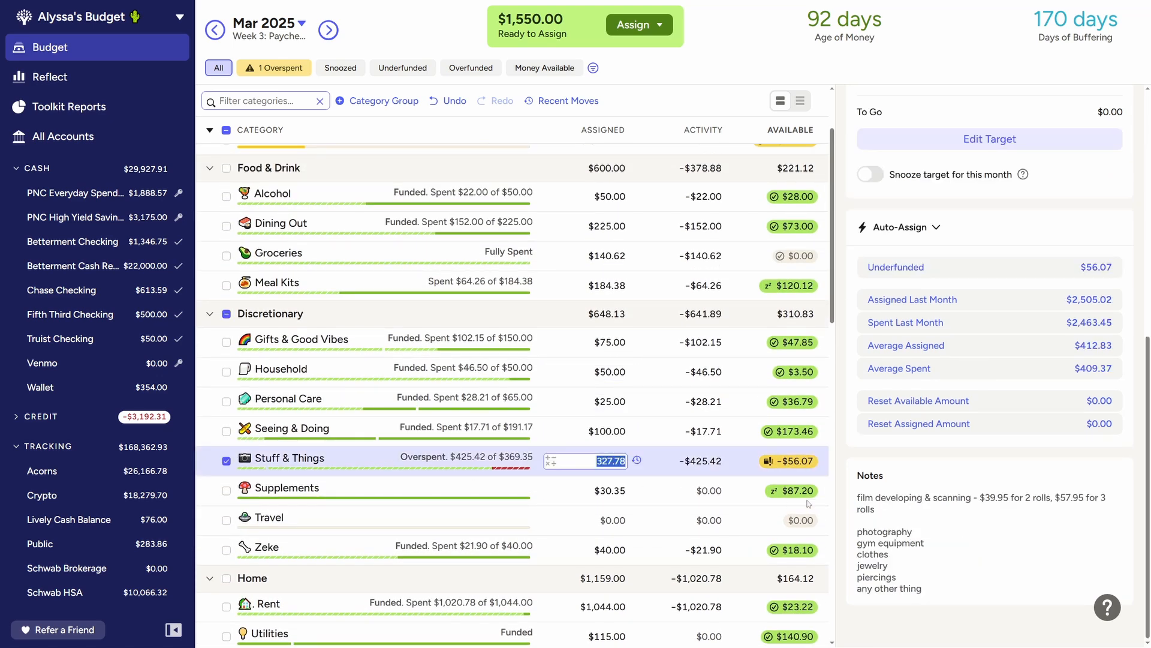
left_click(796, 463)
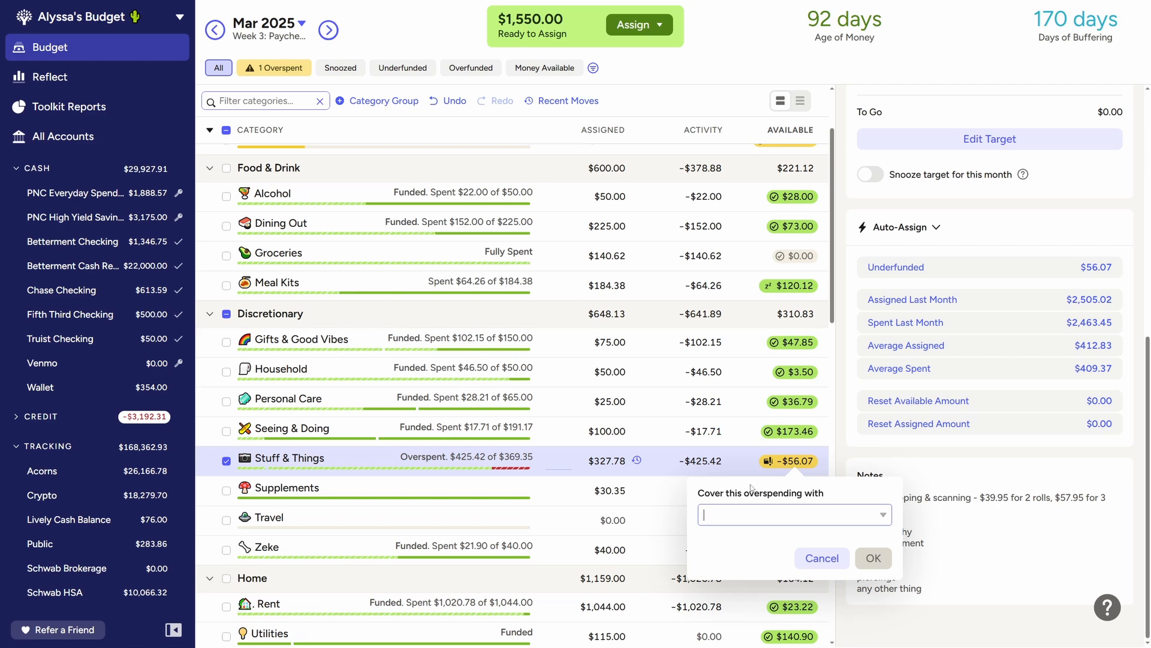
type("apar")
left_click(755, 285)
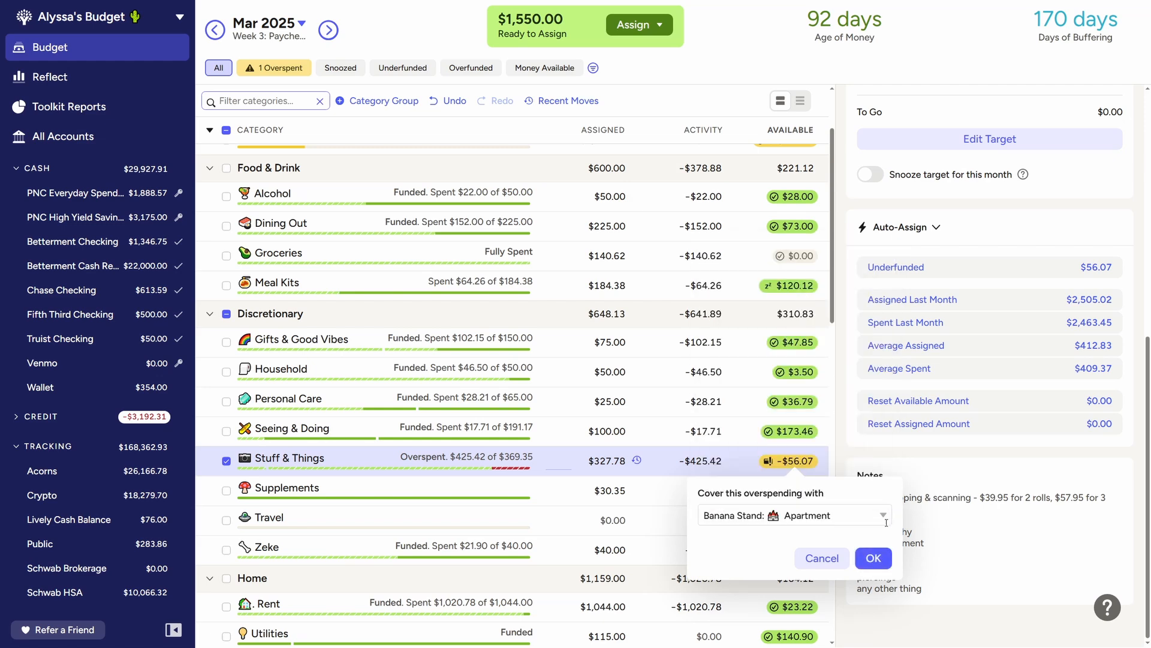
left_click(873, 558)
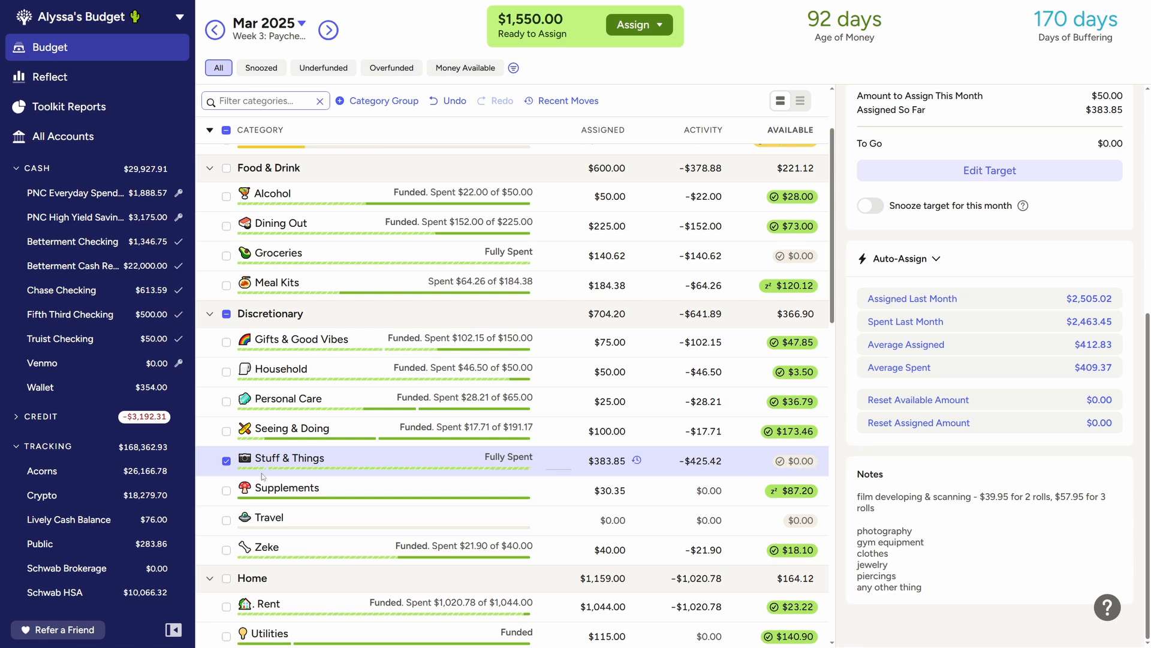
left_click(227, 464)
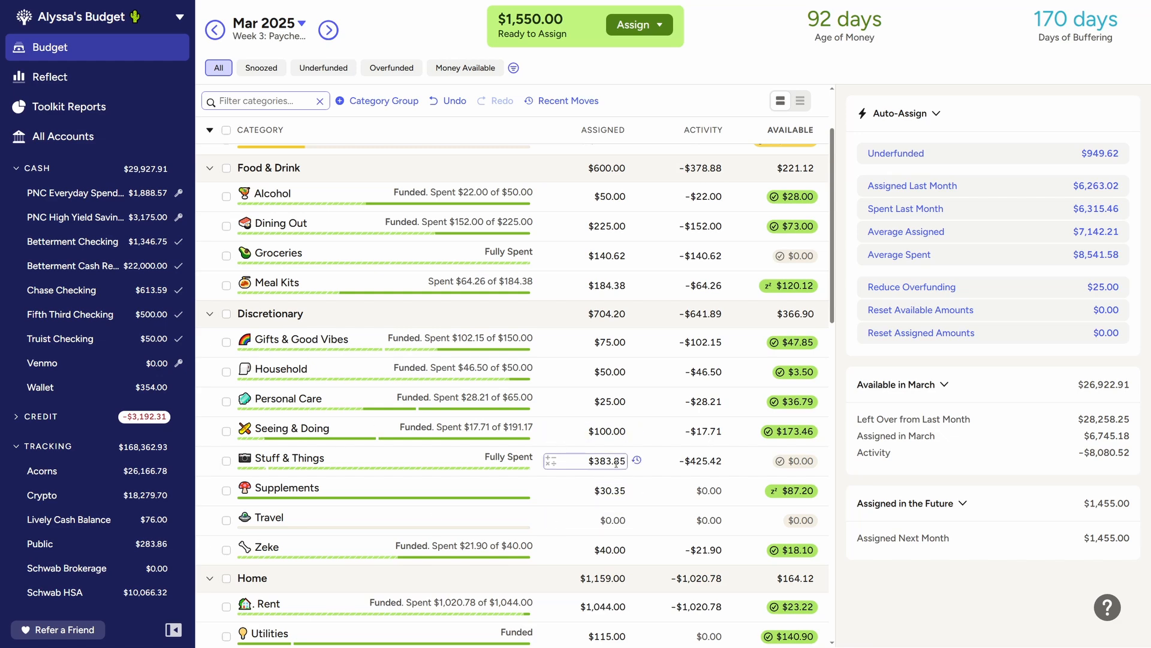
Examine the Reimbursements category's available balance and upcoming transactions in the Administrative group
scroll(366, 449, "down", 10)
scroll(365, 451, "down", 2)
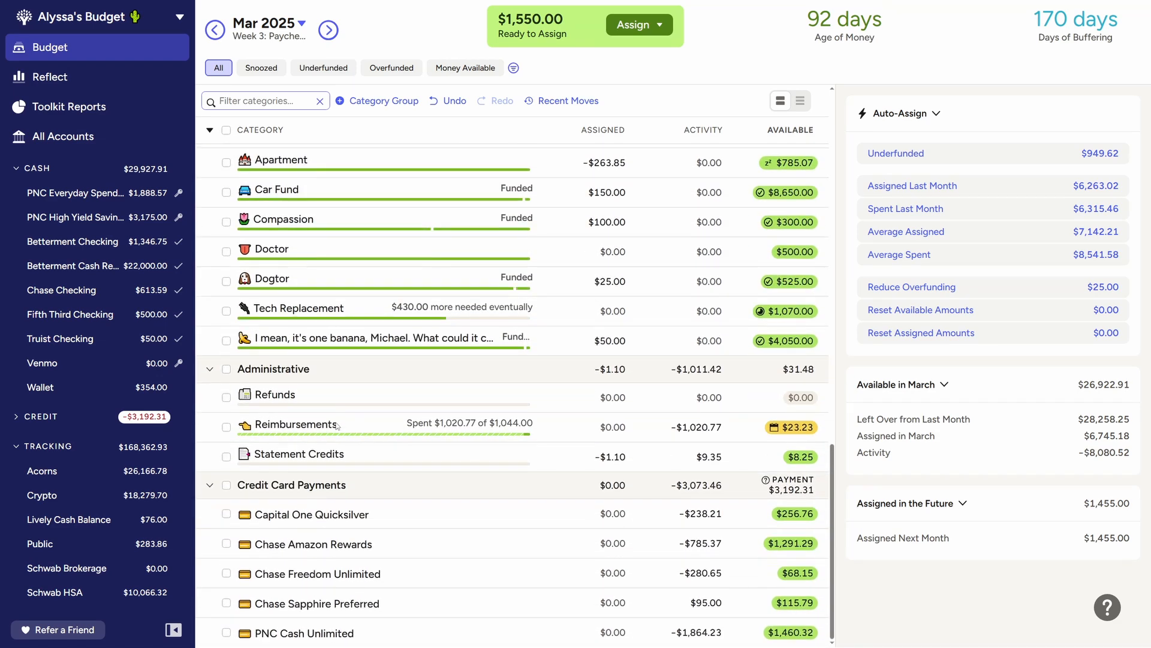
left_click(739, 426)
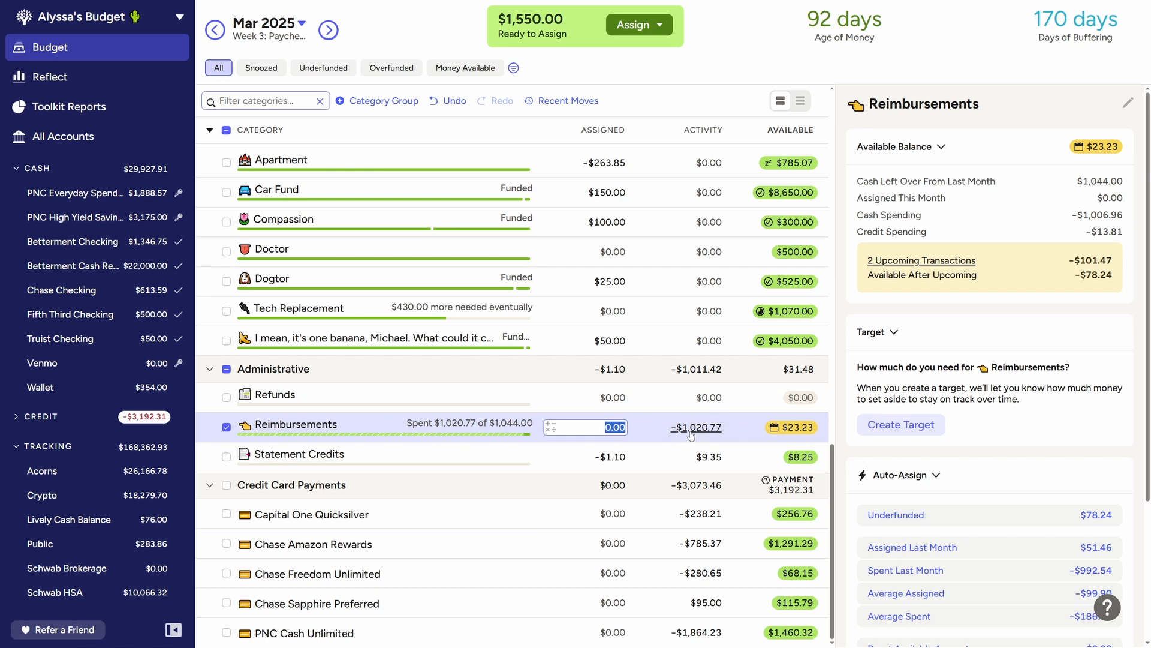
left_click(227, 428)
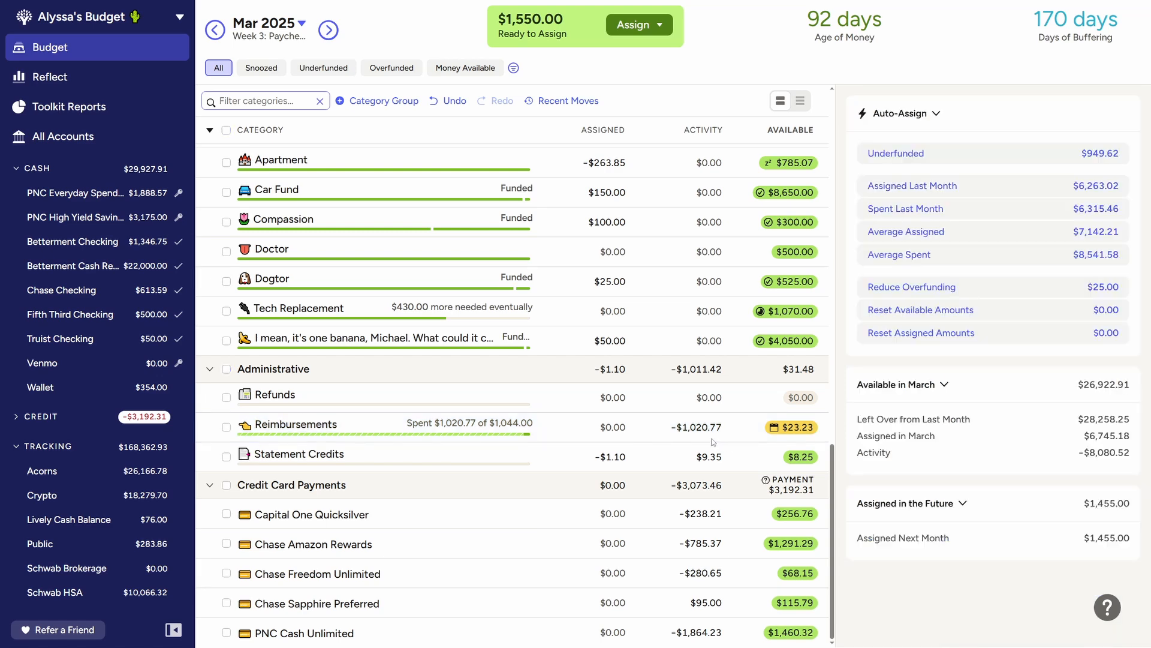
Switch the budget from March to April 2025
scroll(591, 372, "up", 15)
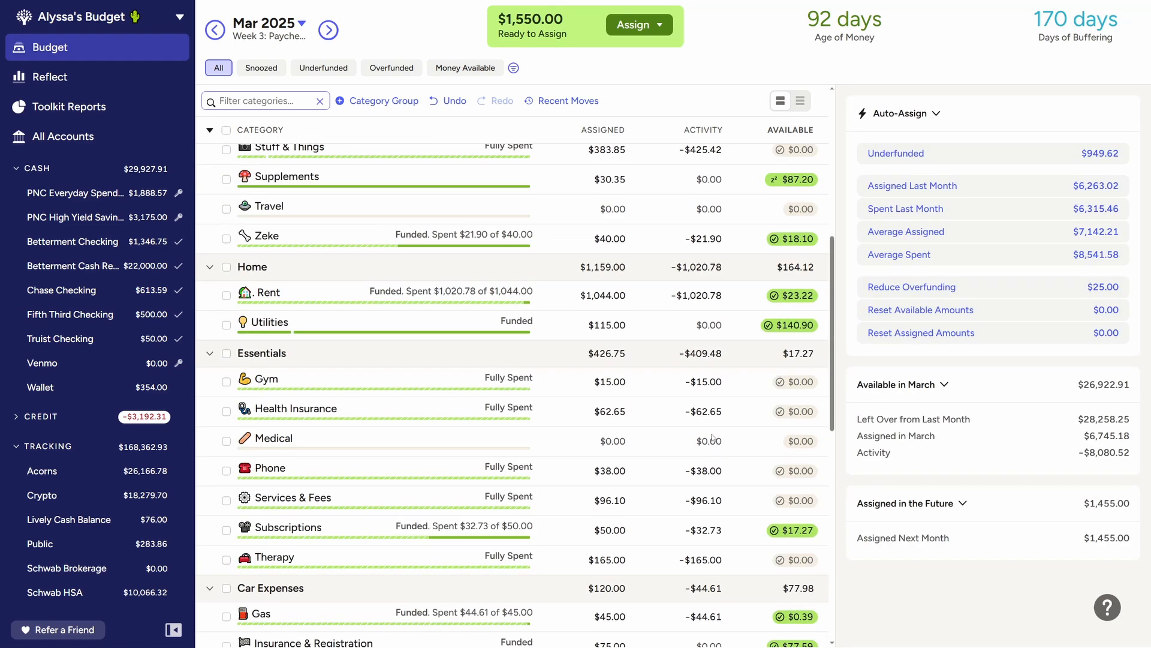
scroll(591, 372, "up", 5)
left_click(326, 30)
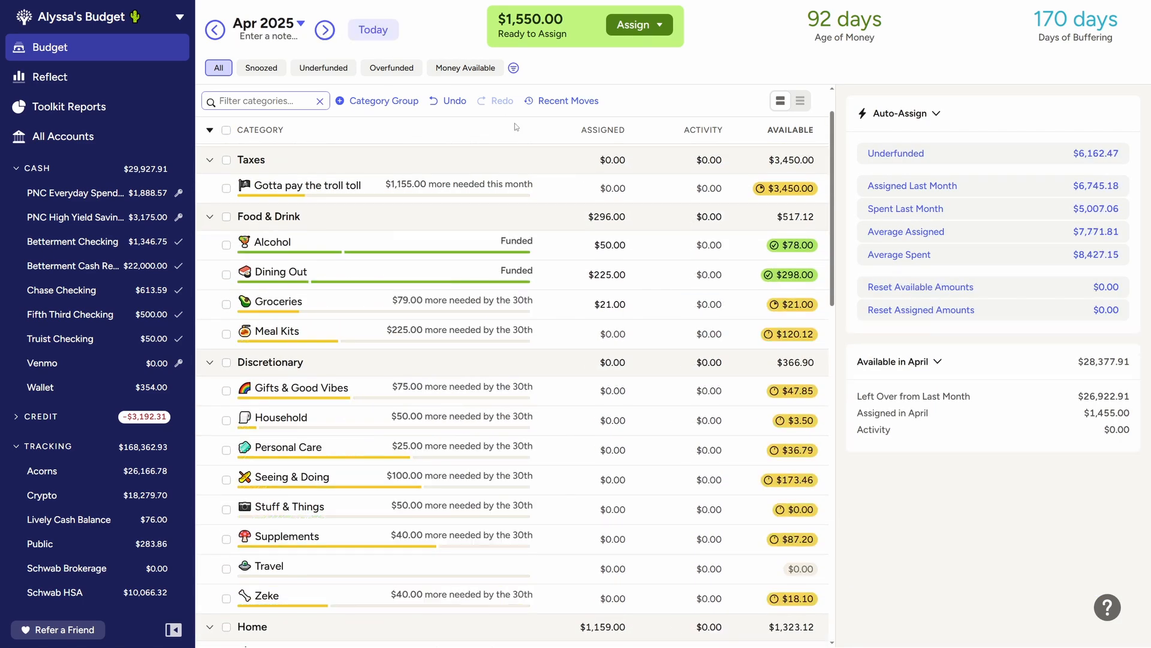
Examine the April category groups from Future to Banana Stand for targets that still need money
scroll(591, 304, "up", 1)
scroll(591, 304, "down", 3)
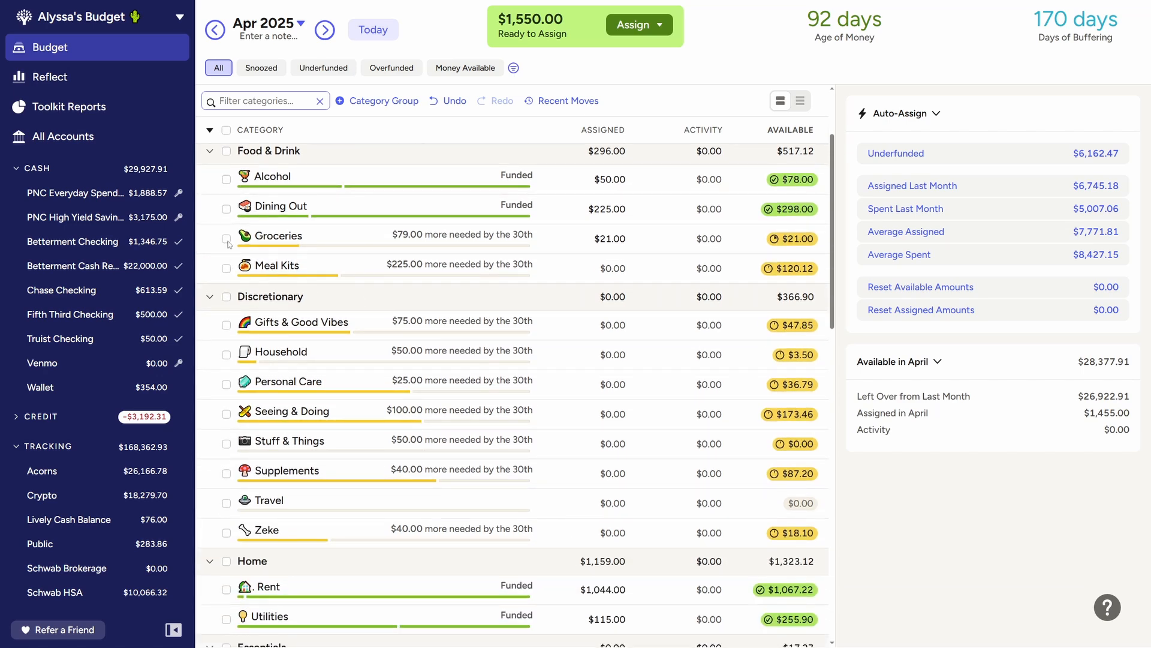
scroll(605, 382, "down", 6)
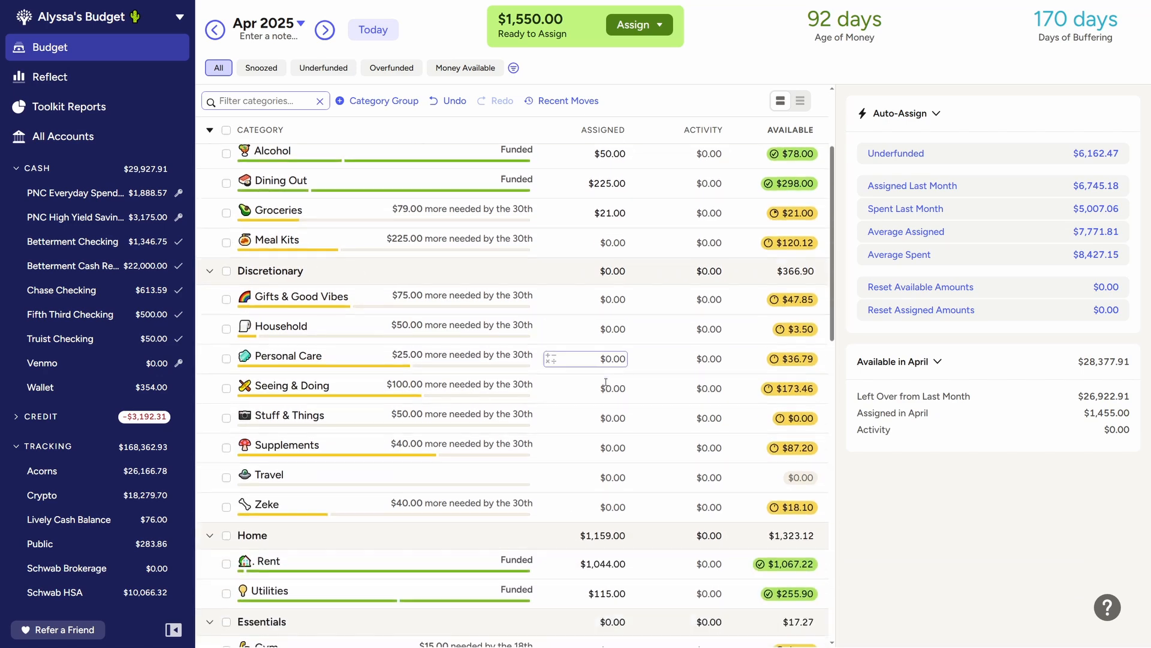
scroll(605, 382, "down", 4)
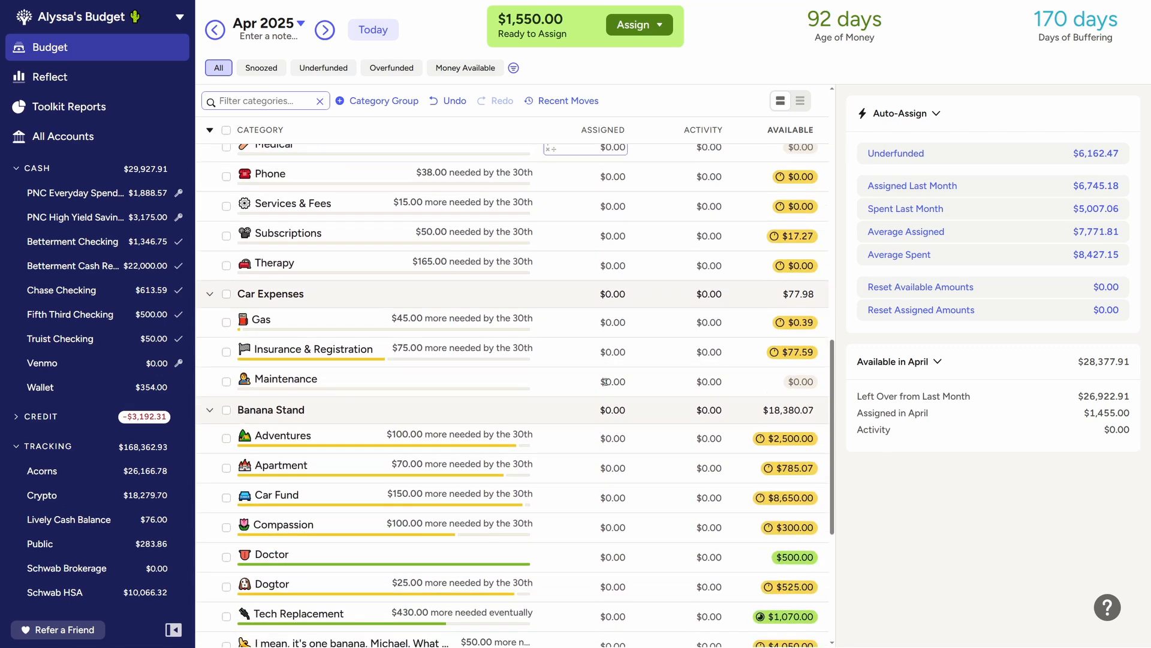
scroll(606, 373, "up", 12)
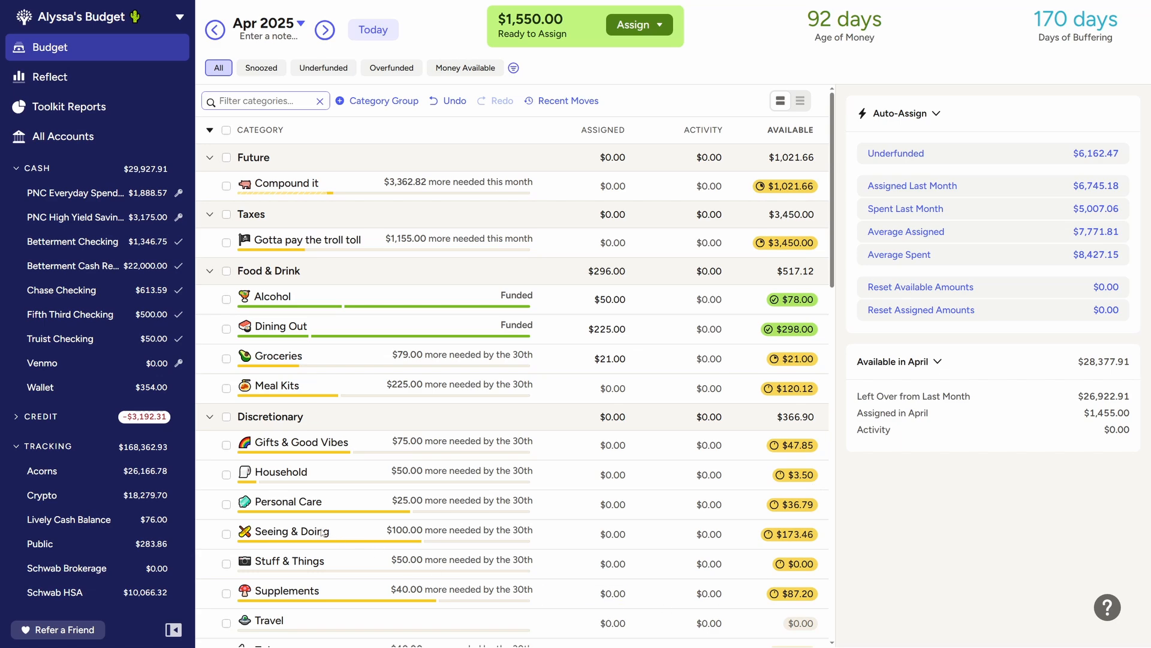
scroll(294, 493, "down", 4)
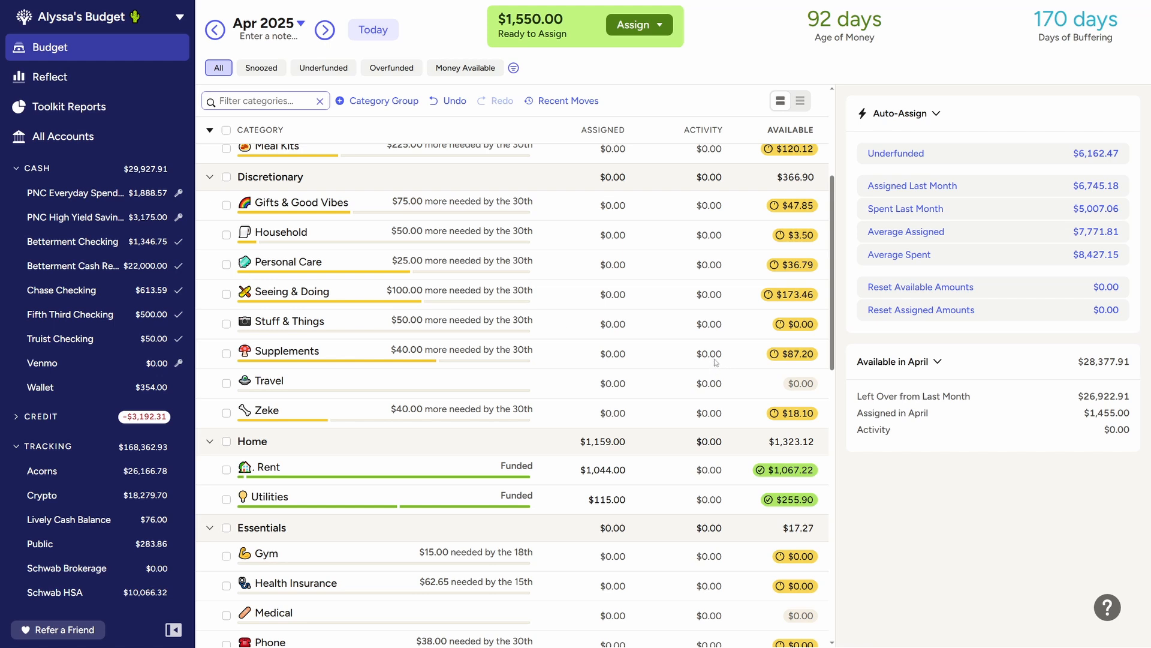
scroll(689, 326, "up", 1)
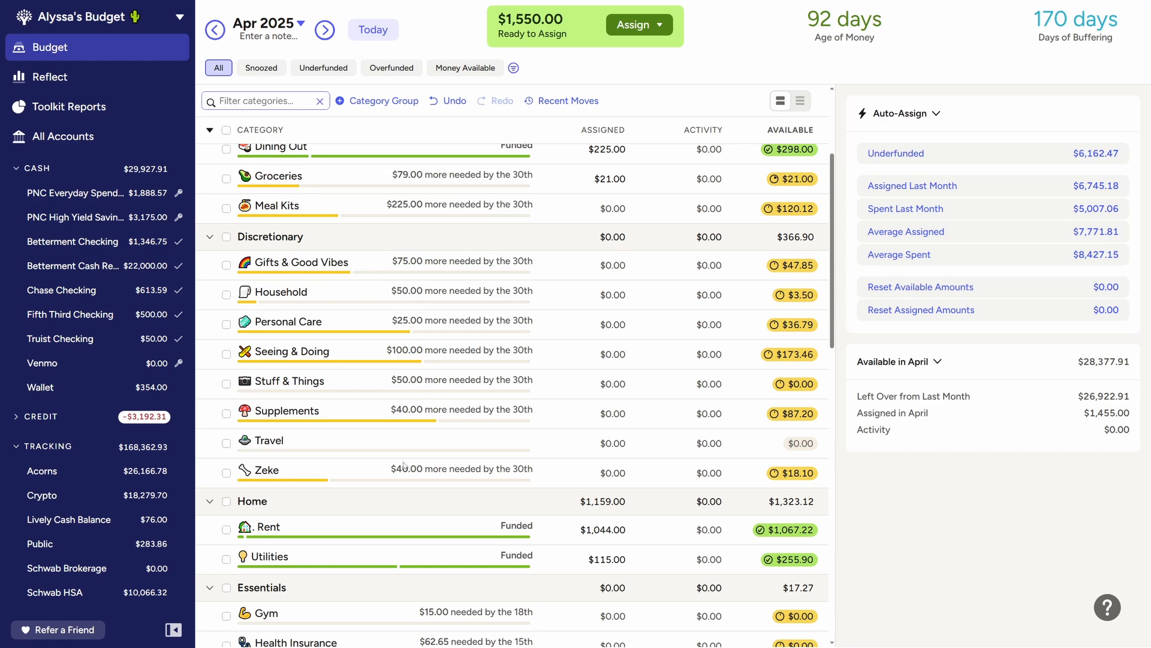
scroll(405, 466, "up", 3)
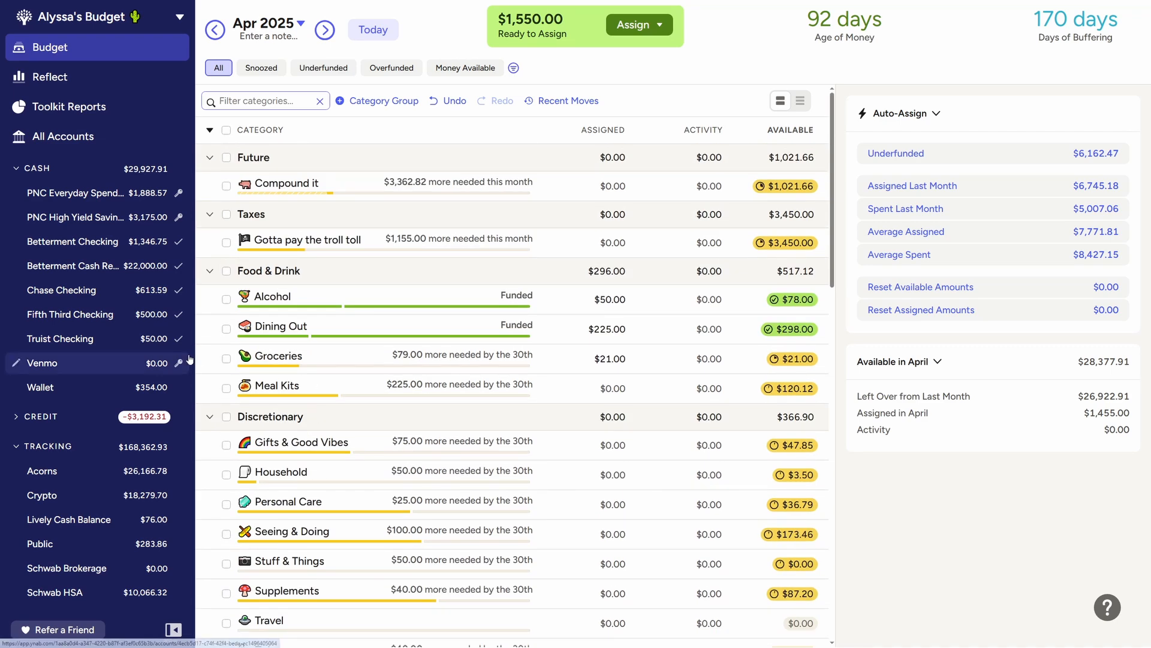
Auto-assign the underfunded amounts to Groceries and Meal Kits, bringing their April assignments to $100.00 and $225.00
left_click(227, 360)
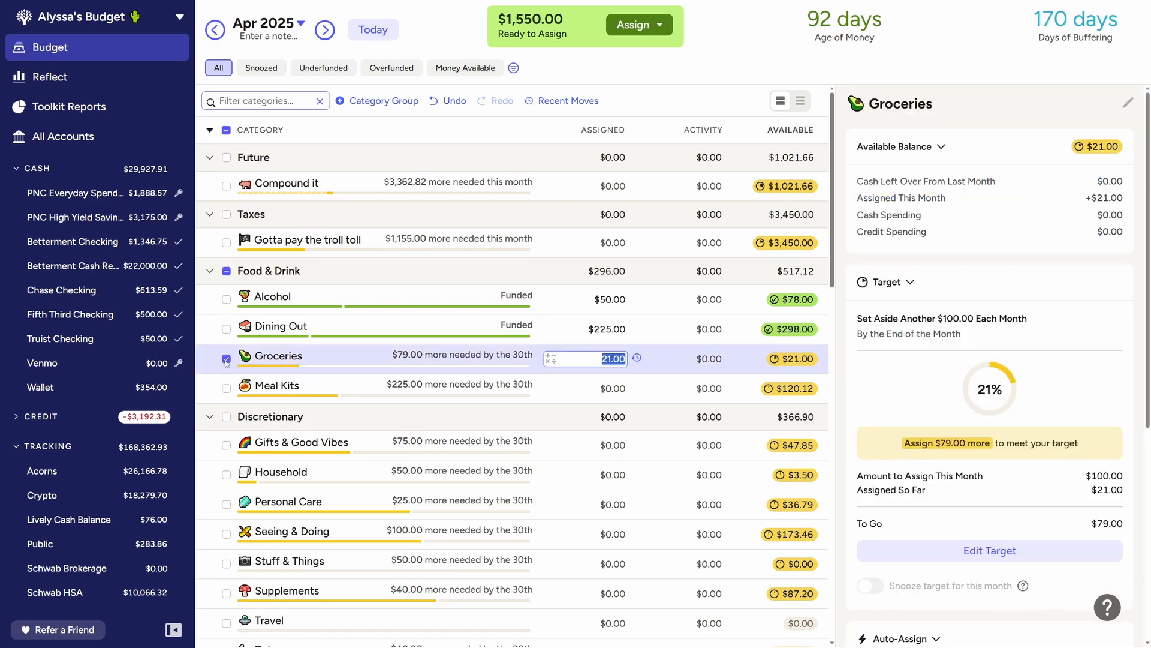
left_click(227, 389)
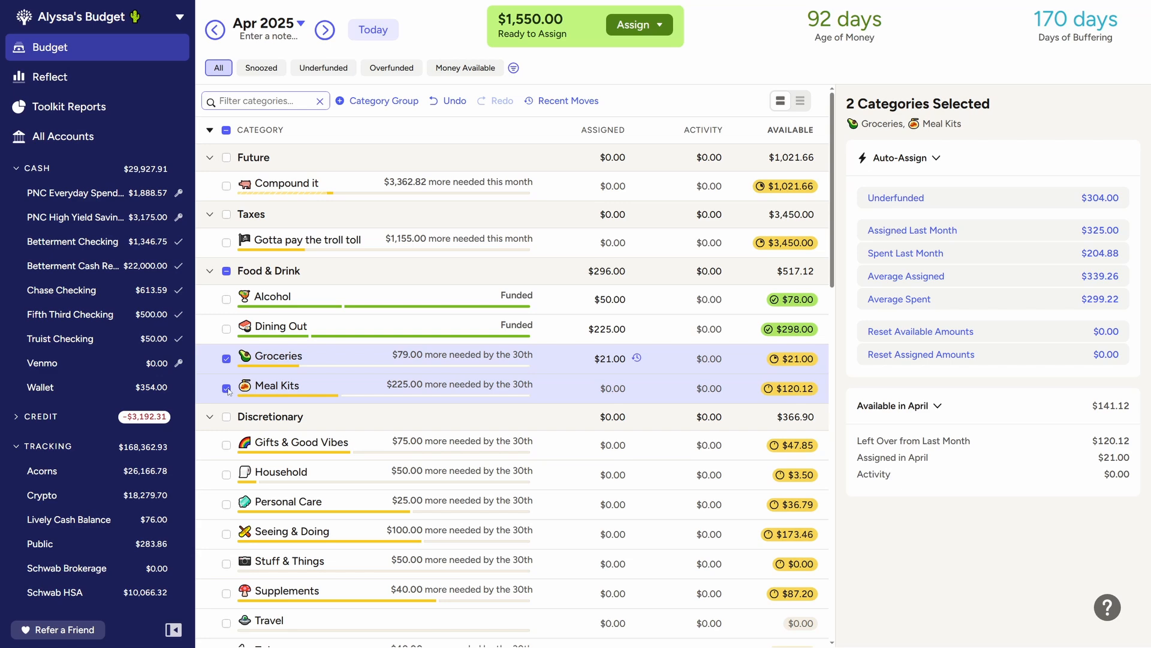
left_click(966, 204)
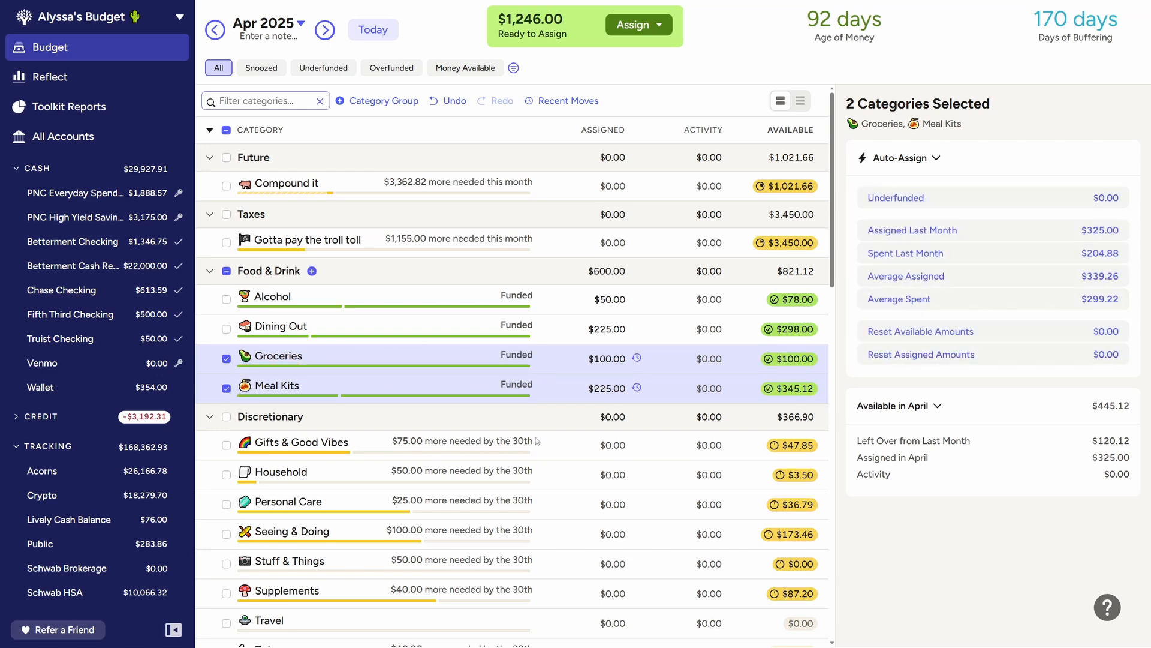
Auto-assign the underfunded $380.00 to every Discretionary category except Travel, and clear the selection
scroll(336, 369, "down", 3)
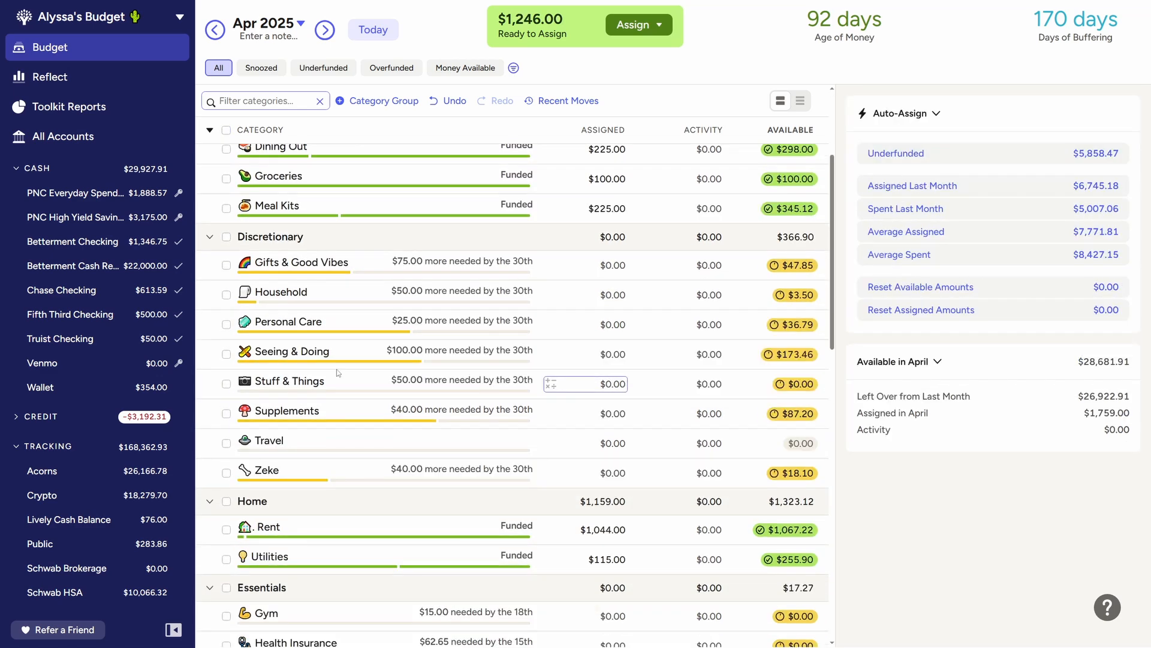
left_click(226, 265)
left_click(226, 294)
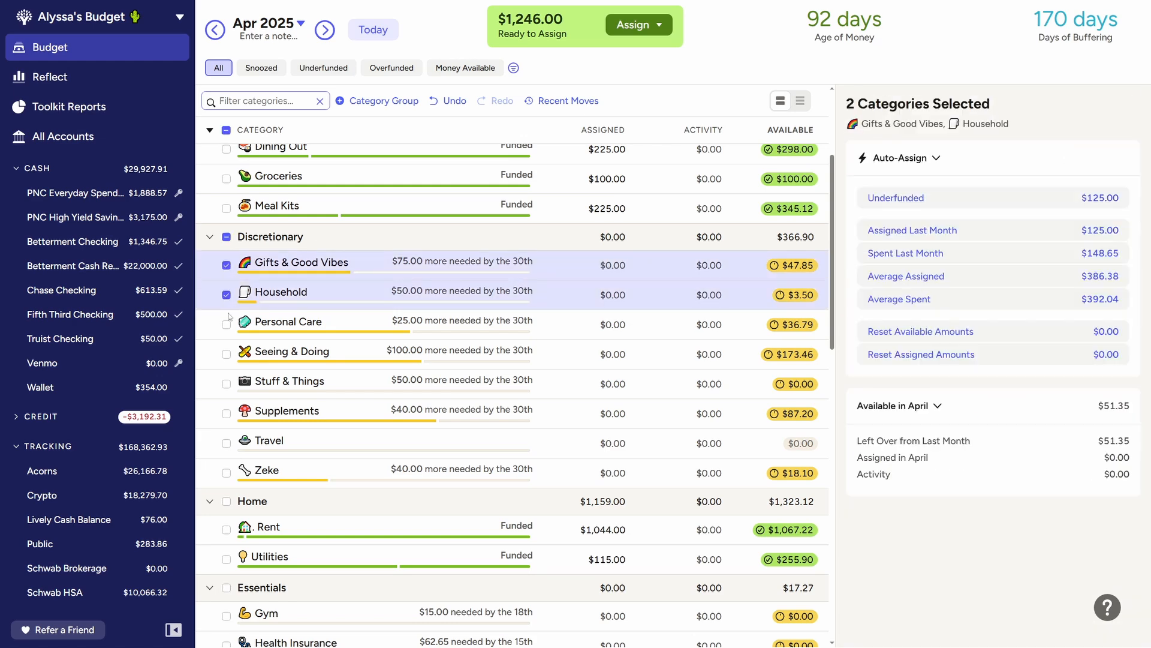
left_click(226, 325)
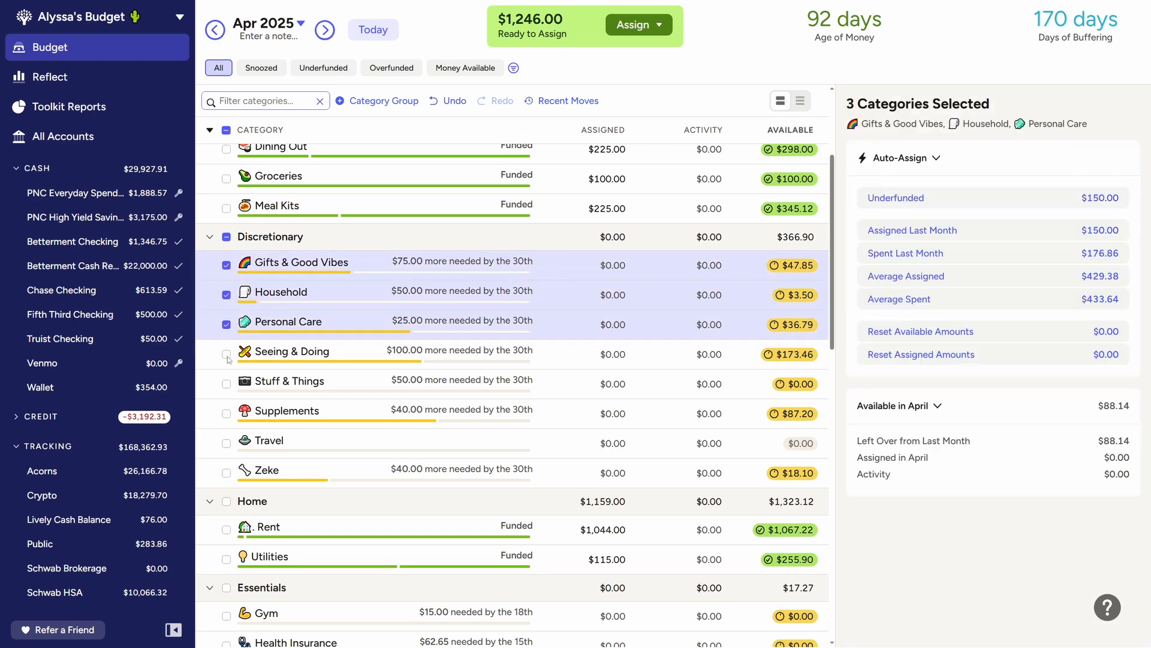
left_click(226, 354)
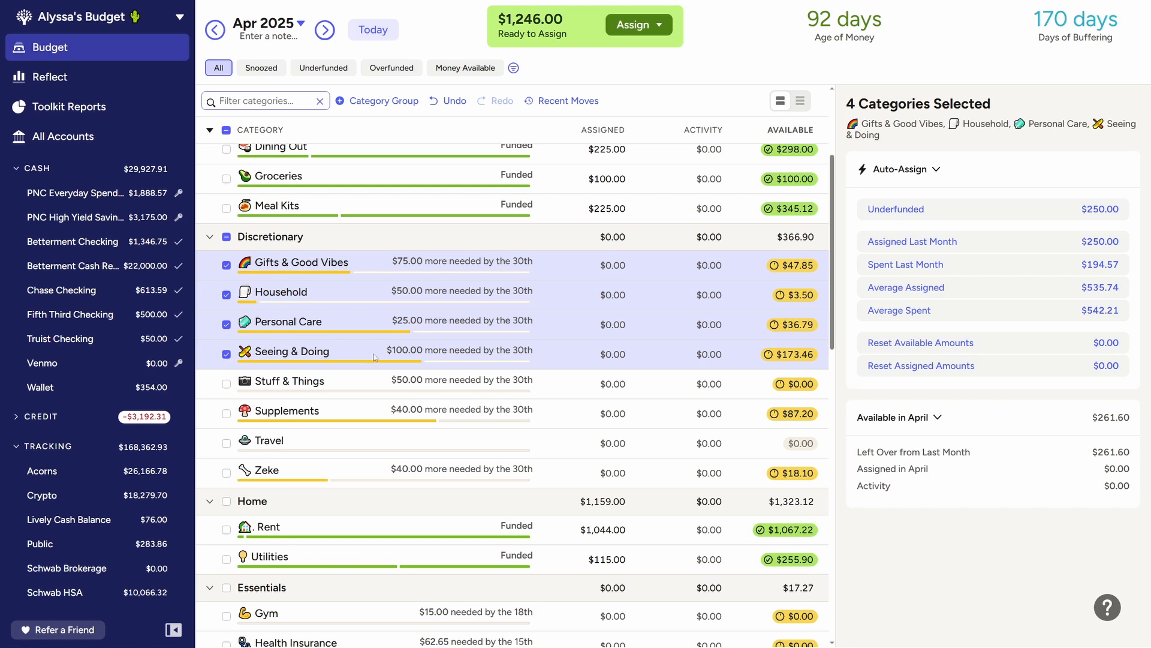
left_click(226, 384)
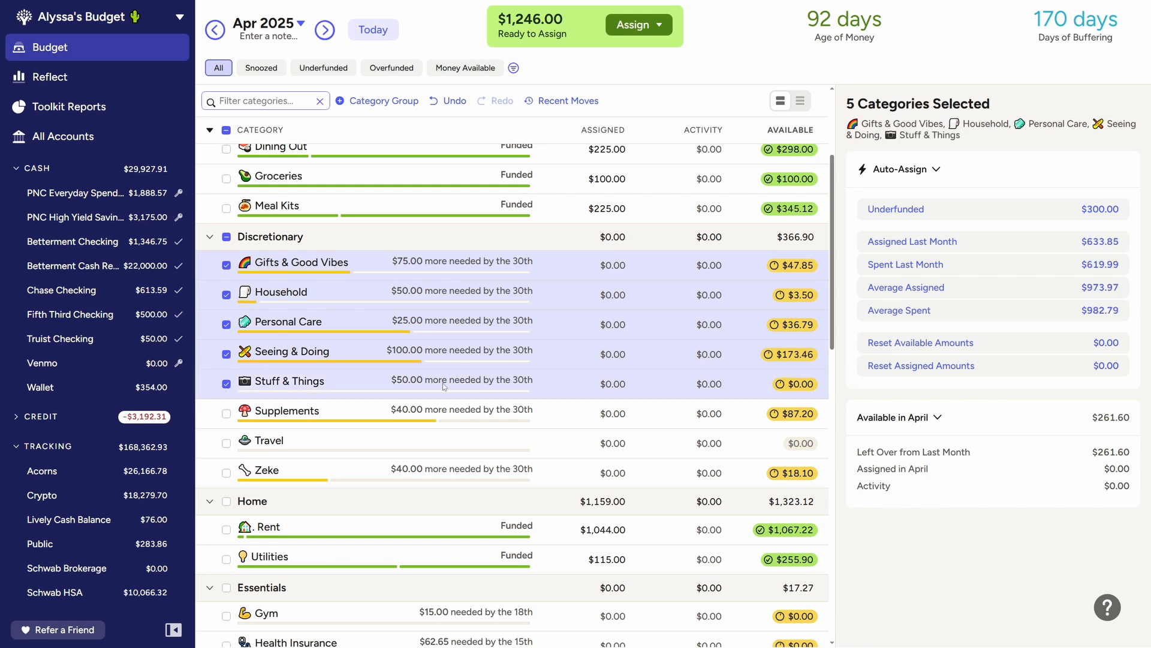
left_click(226, 414)
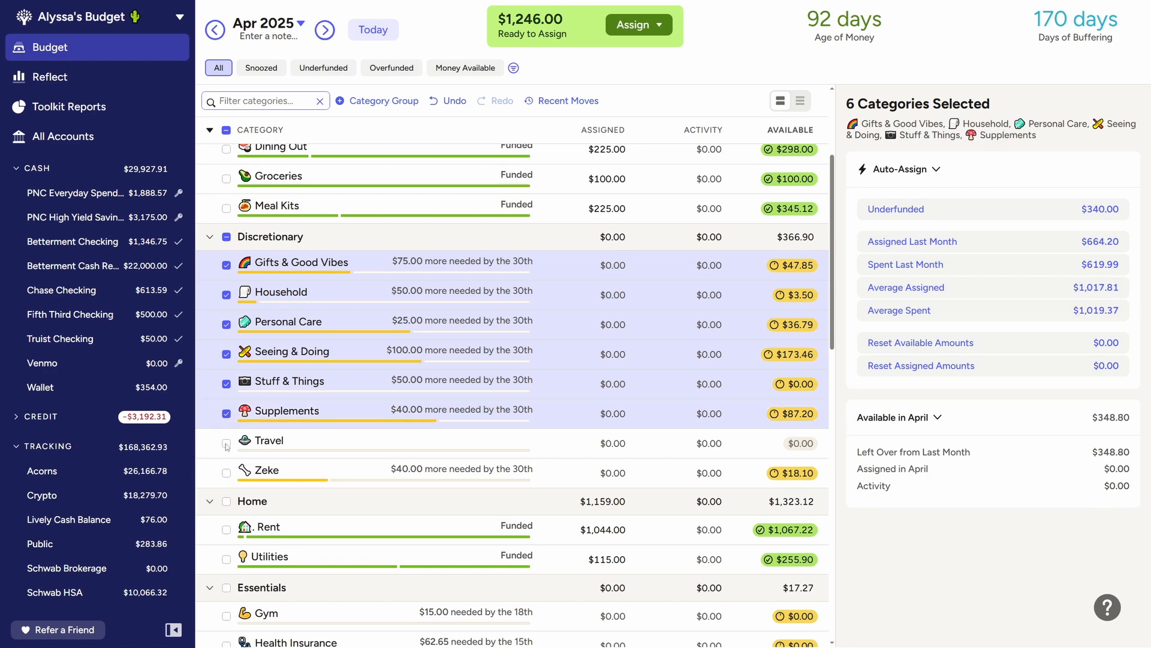
left_click(226, 473)
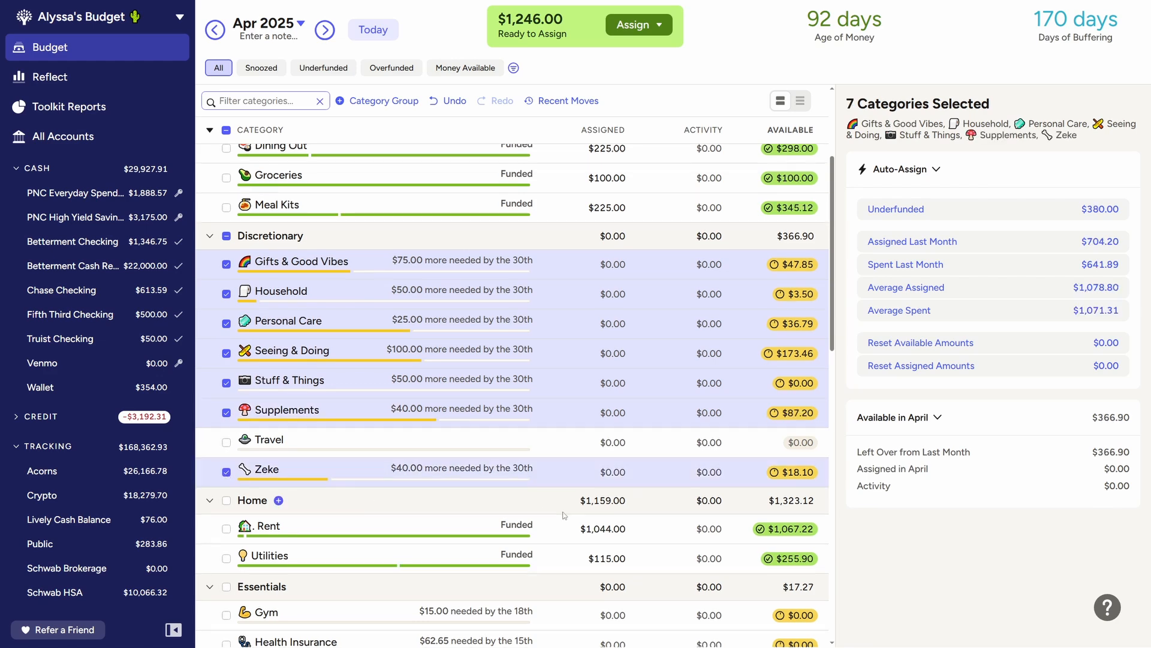
scroll(560, 513, "down", 4)
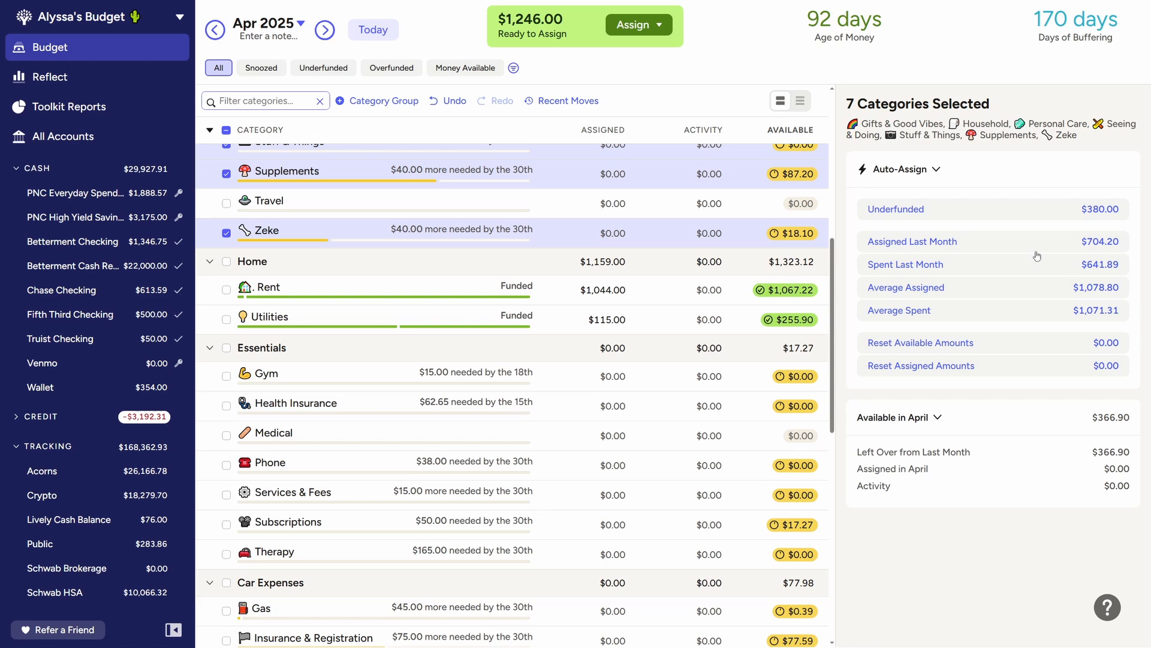
left_click(1046, 215)
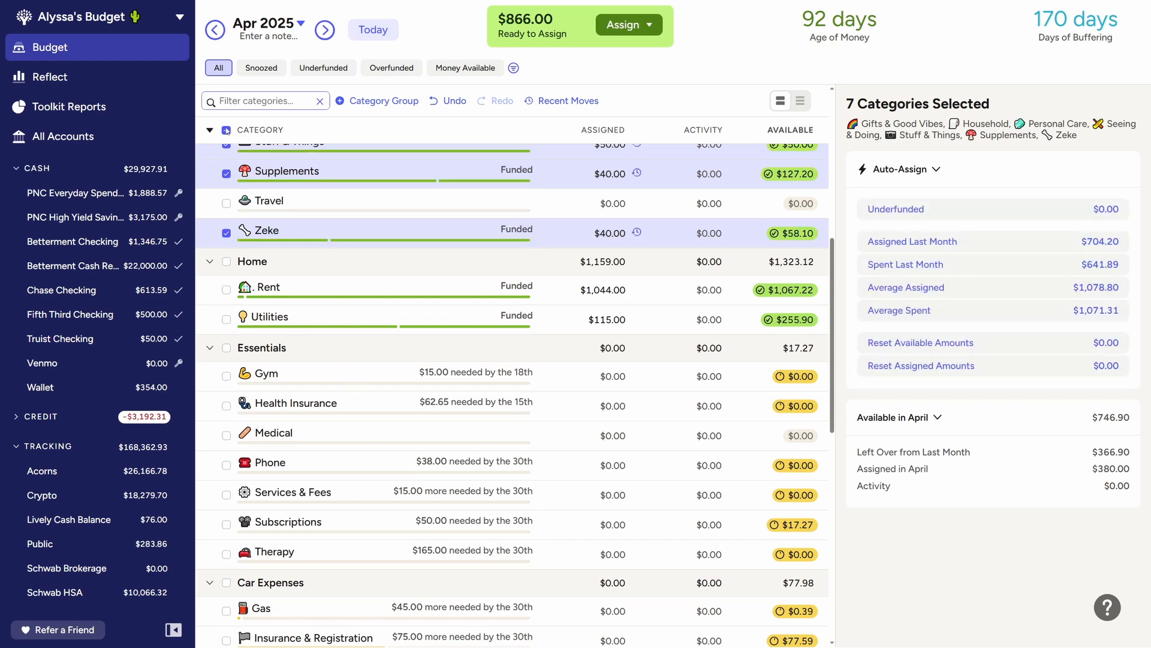
key("Escape")
Auto-assign the underfunded $345.65 to every Essentials category except Medical, and clear the selection
scroll(272, 304, "down", 2)
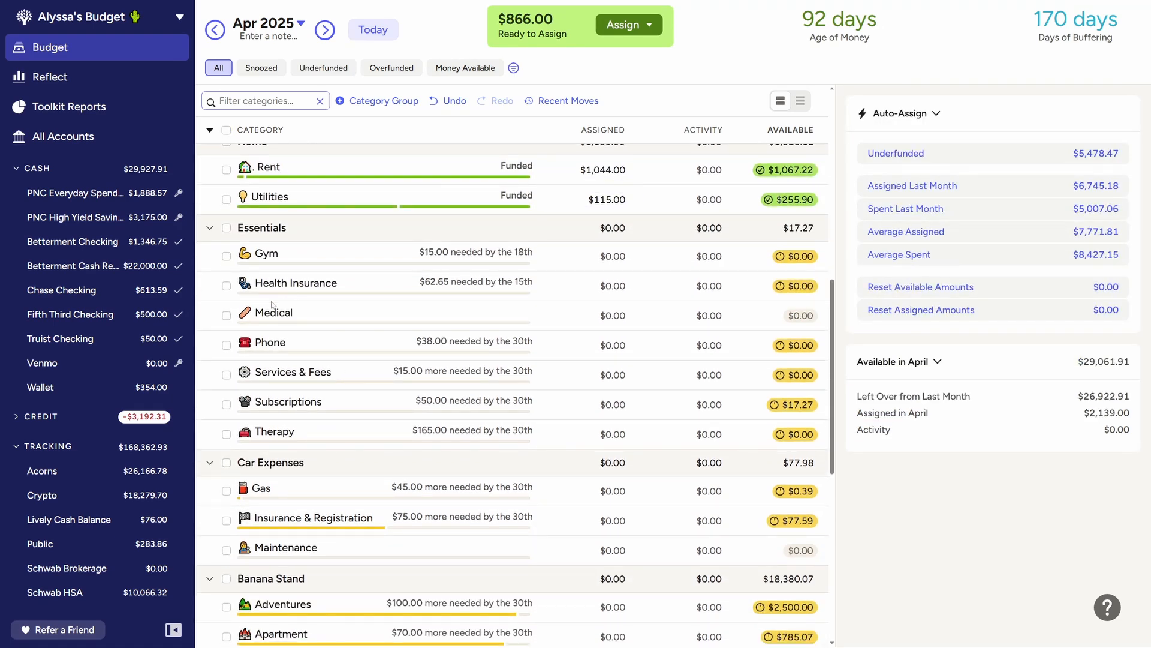
left_click(226, 256)
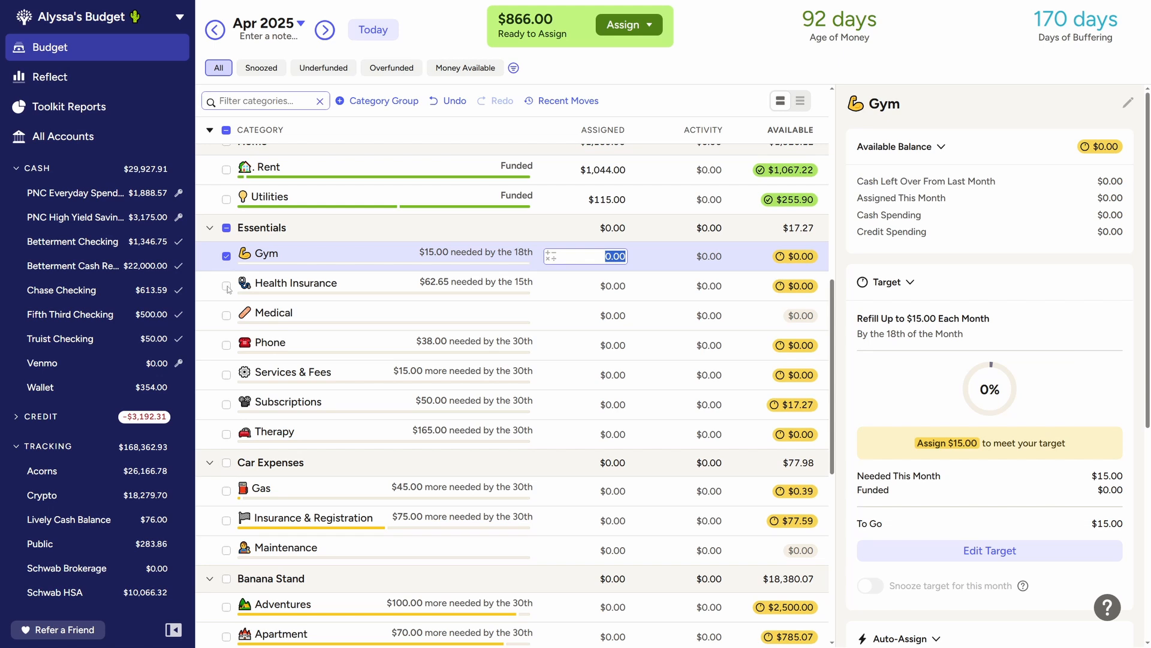
left_click(226, 285)
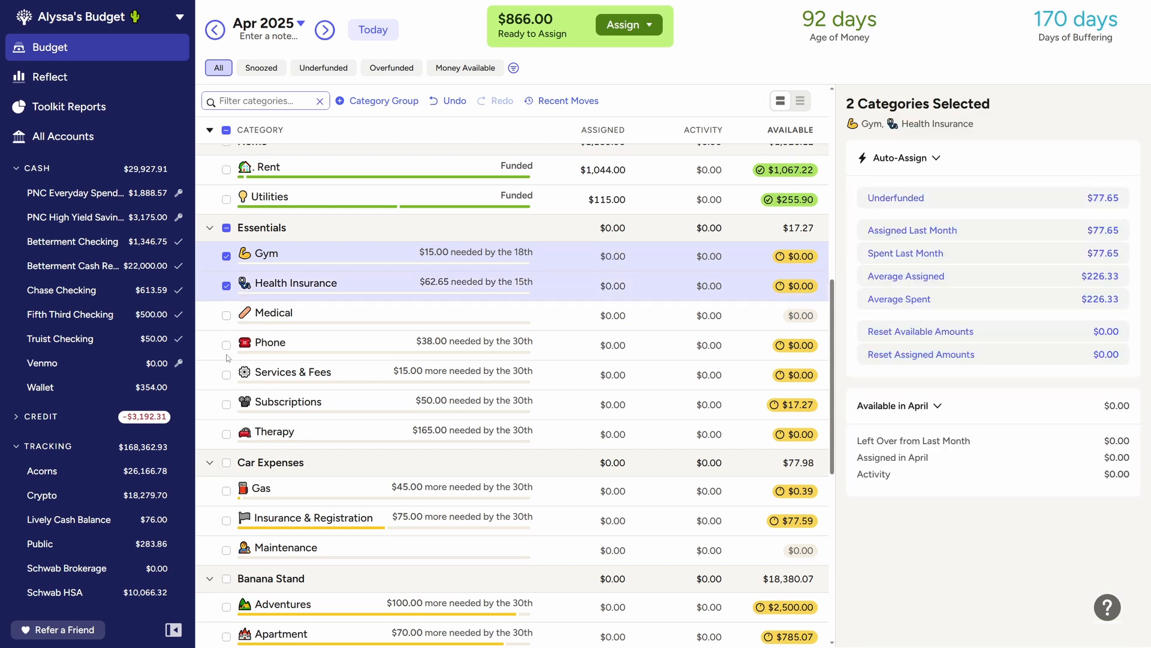
left_click(227, 345)
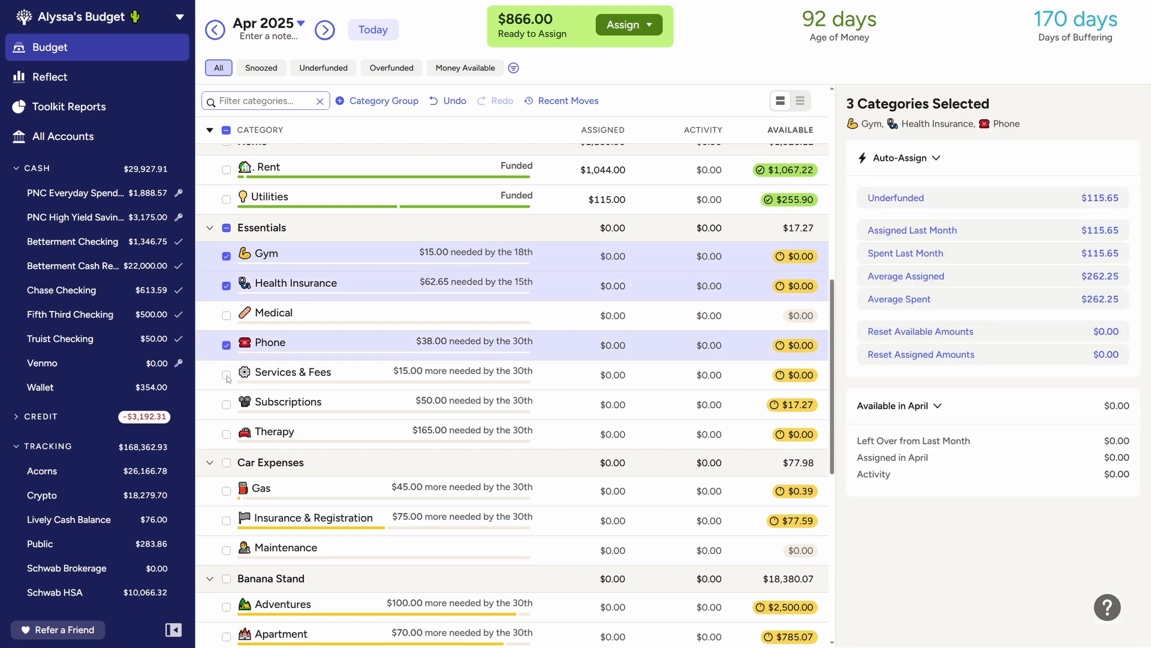
left_click(227, 375)
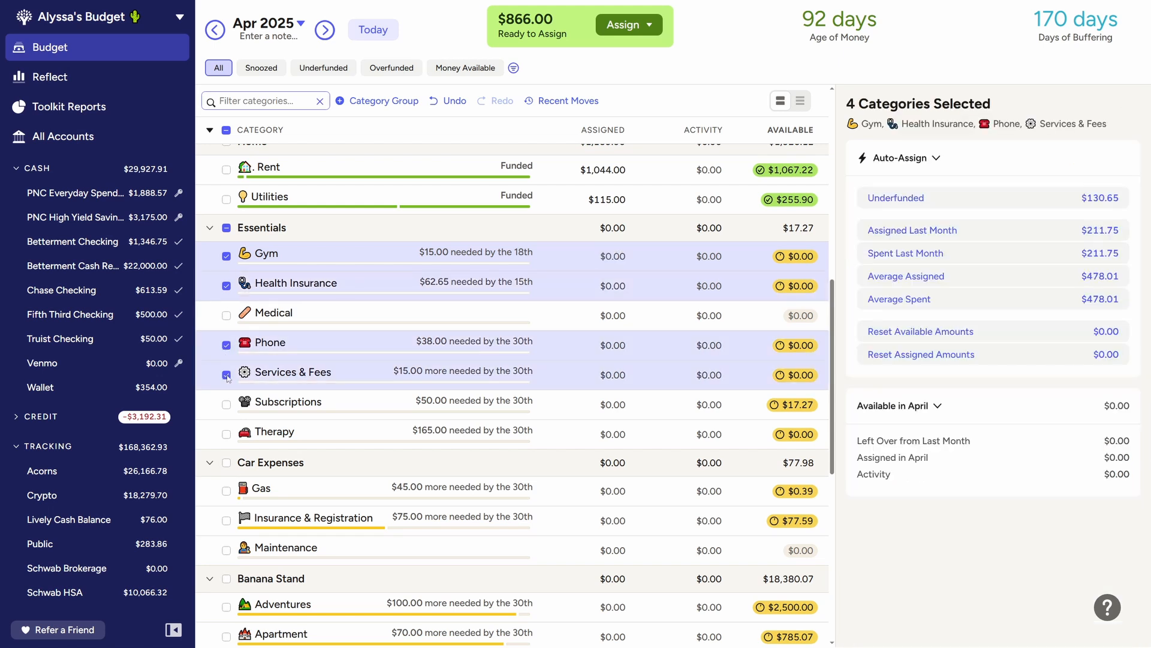
left_click(227, 406)
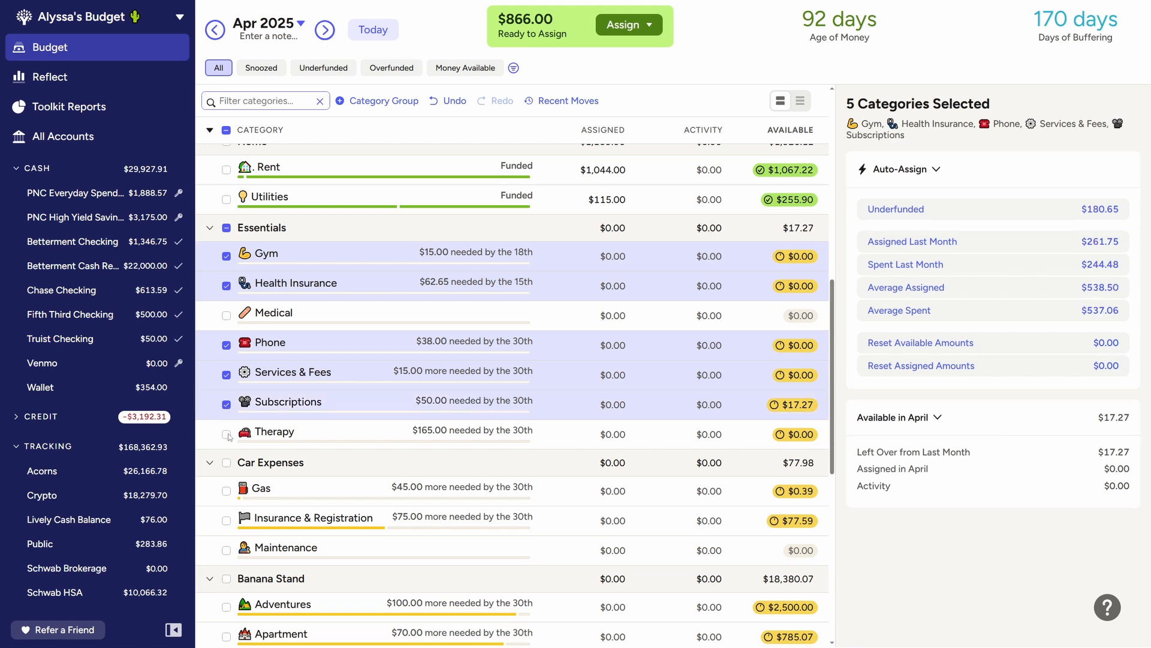
left_click(226, 434)
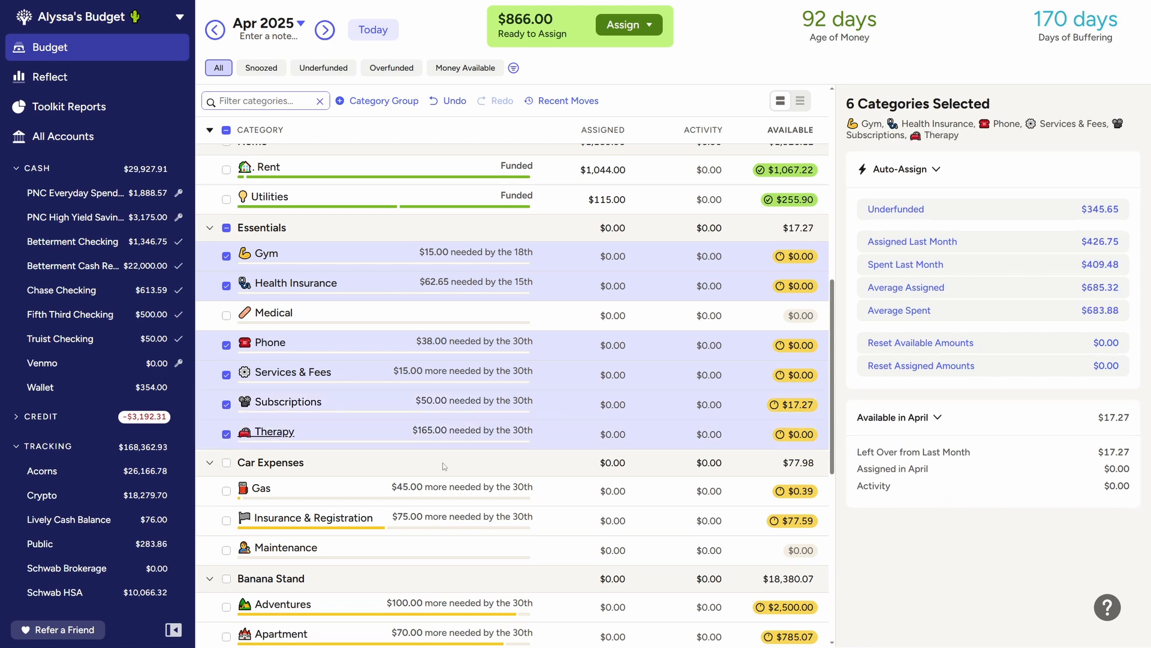
left_click(950, 210)
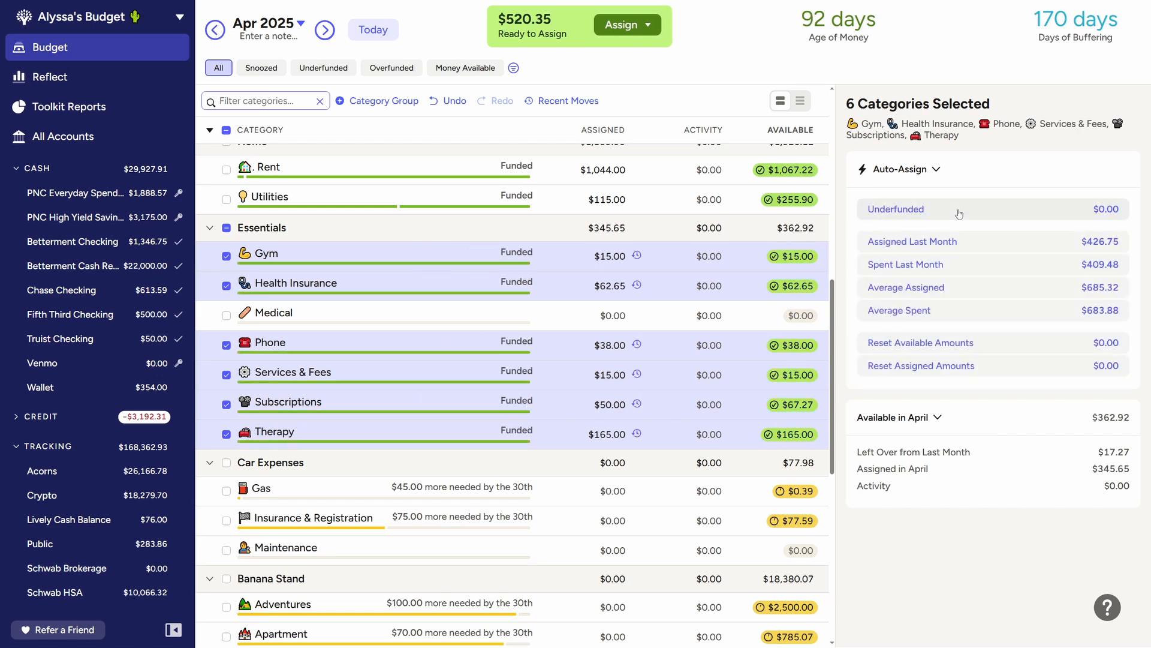
left_click(226, 229)
Auto-assign the underfunded $120.00 to Gas and Insurance & Registration in Car Expenses, and clear the selection
scroll(282, 325, "down", 3)
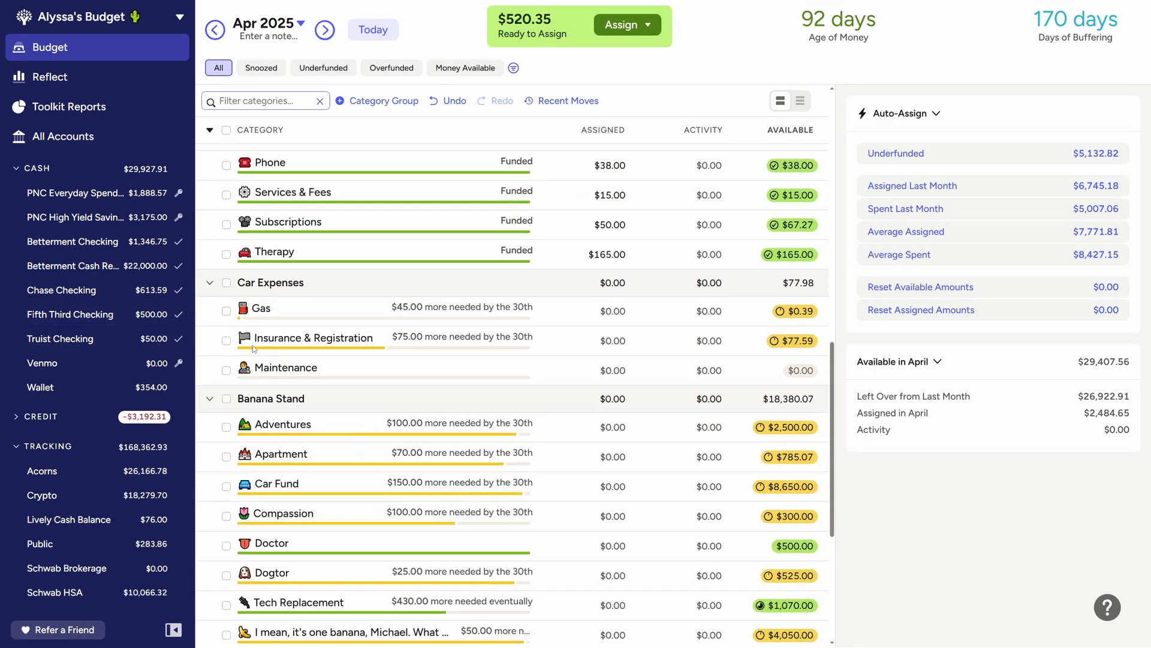
left_click(226, 311)
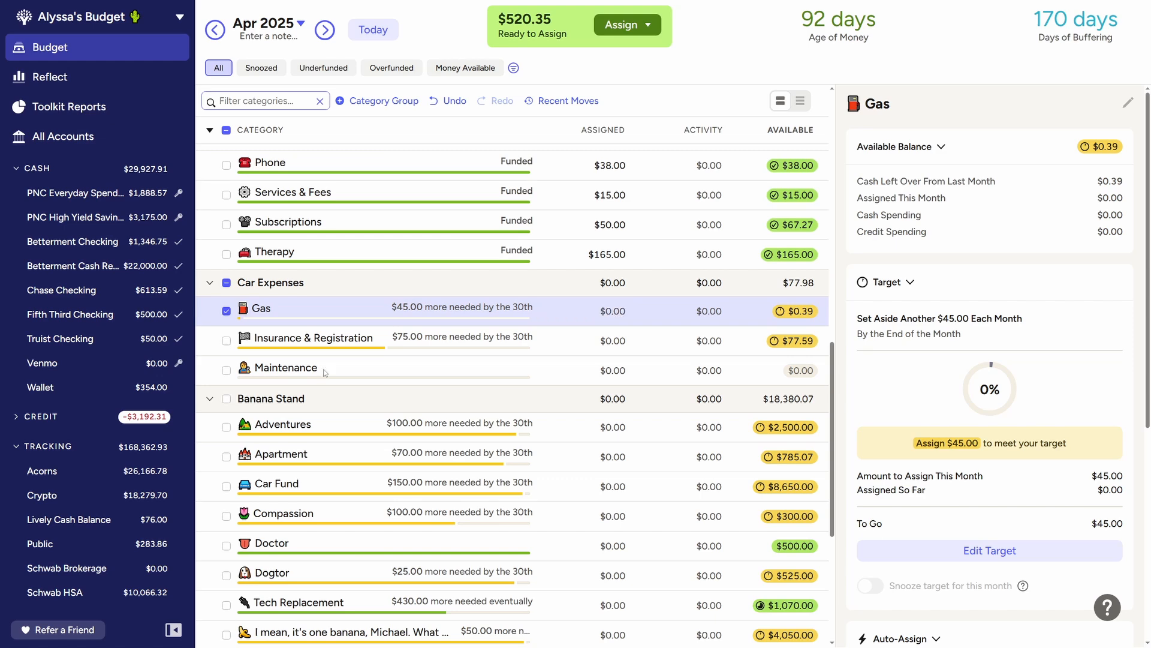
left_click(227, 341)
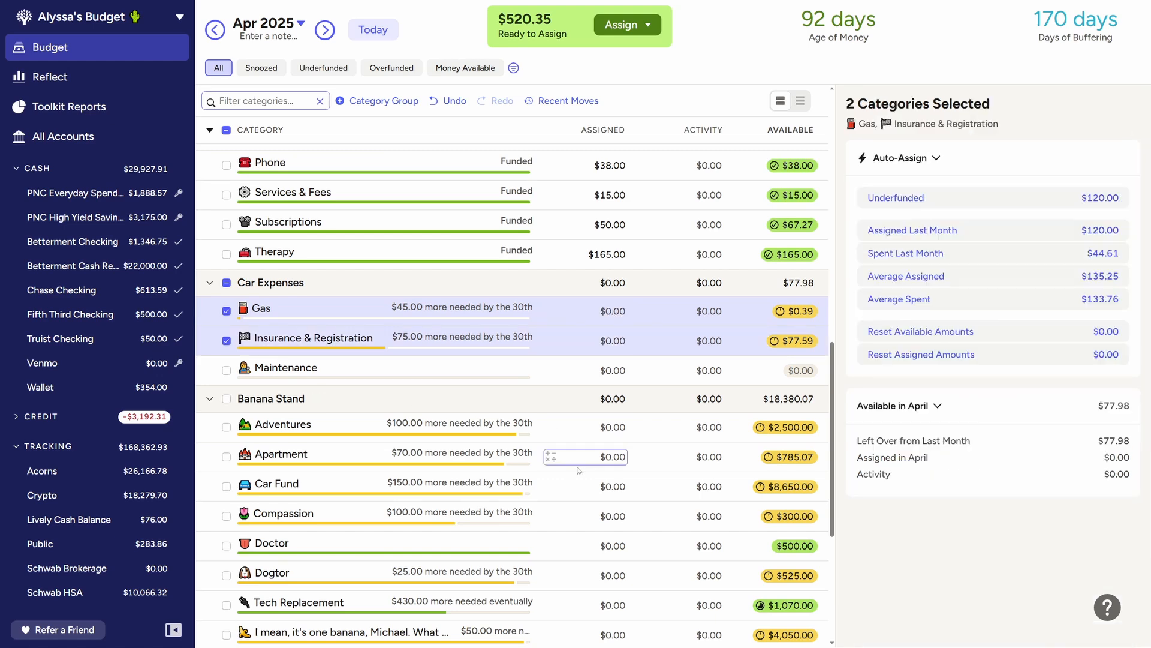
left_click(989, 199)
left_click(226, 130)
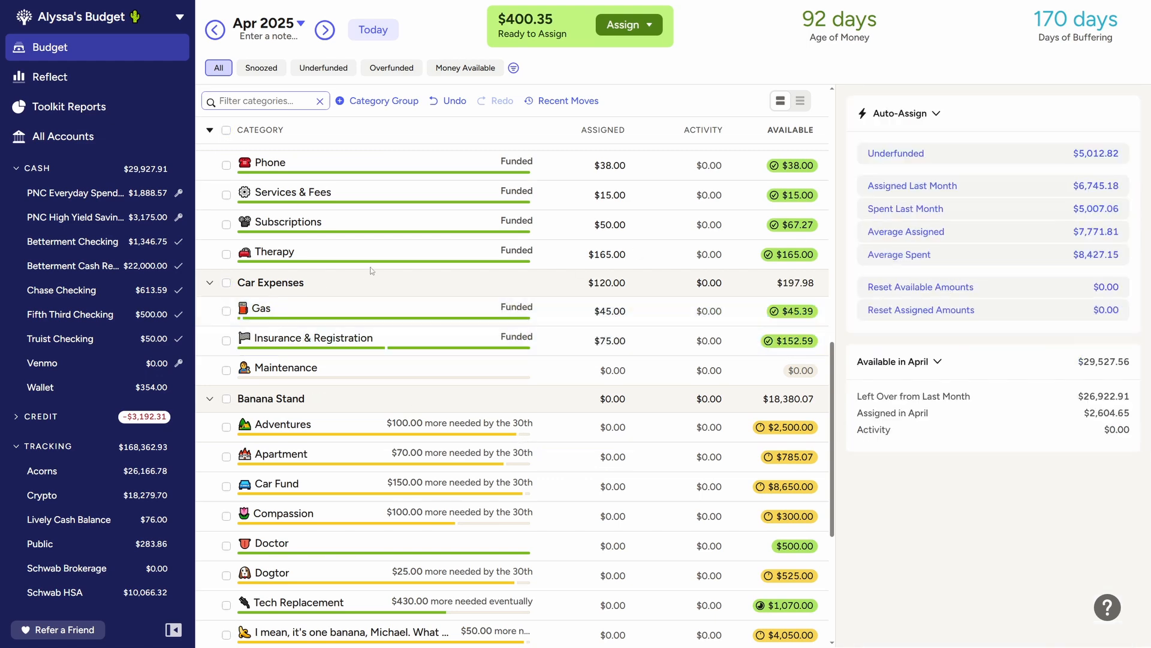
Auto-assign the underfunded $395.00 to Adventures, Apartment, Car Fund, Dogtor and the "one banana, Michael" category in Banana Stand
scroll(520, 419, "down", 3)
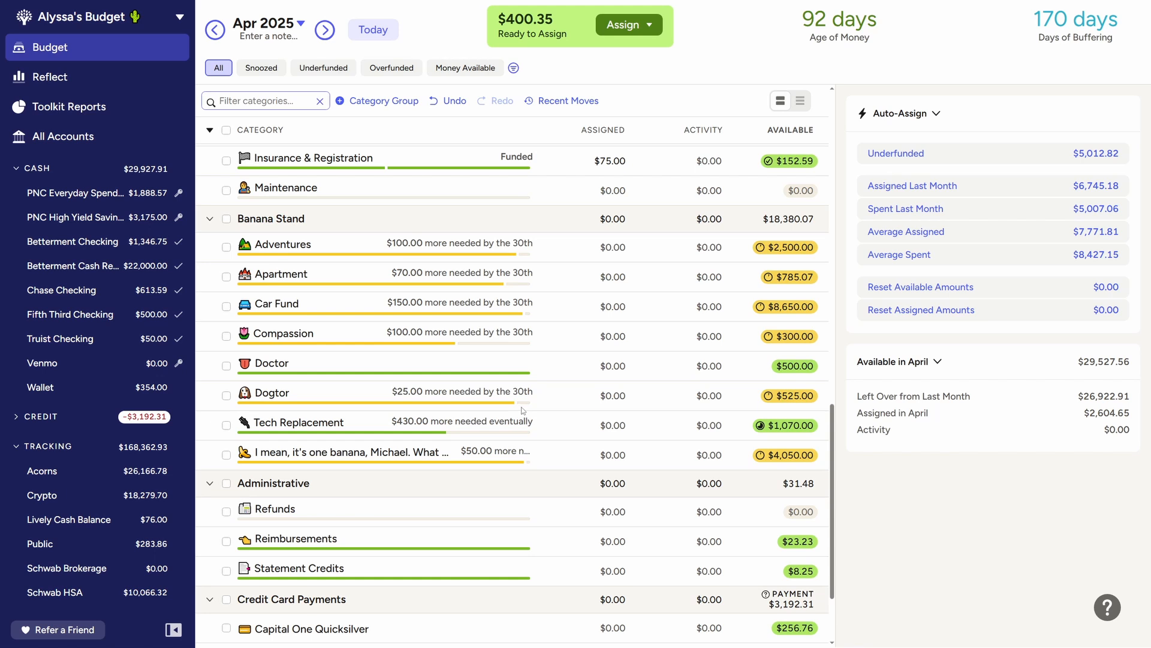
left_click(228, 248)
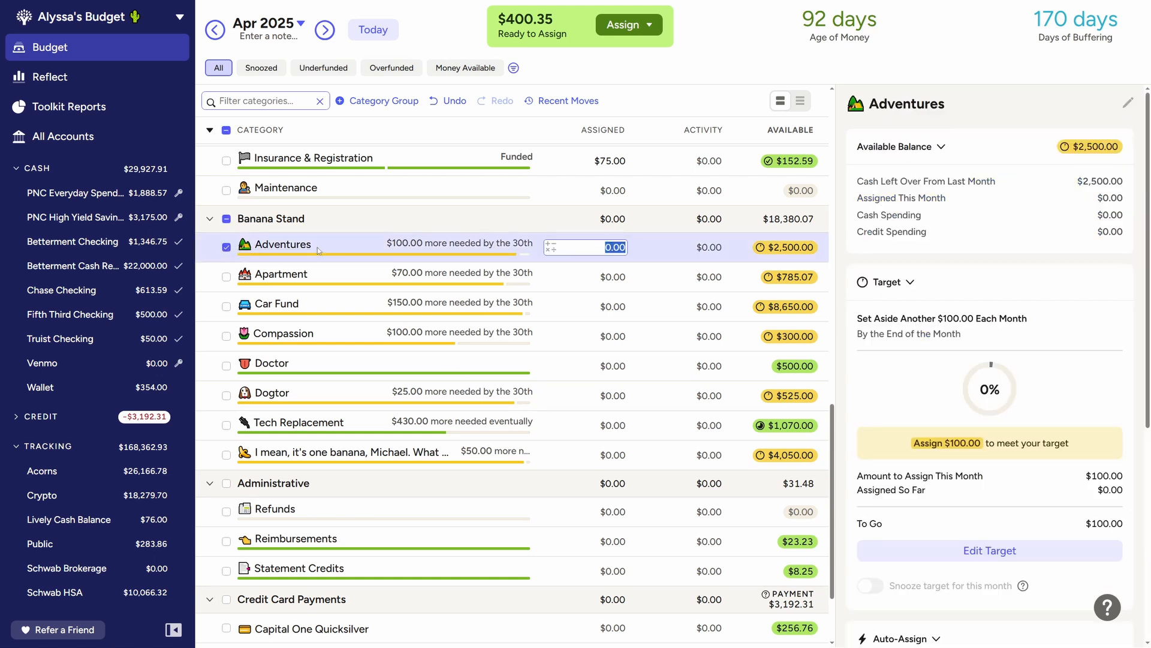
key("Escape")
left_click(227, 277)
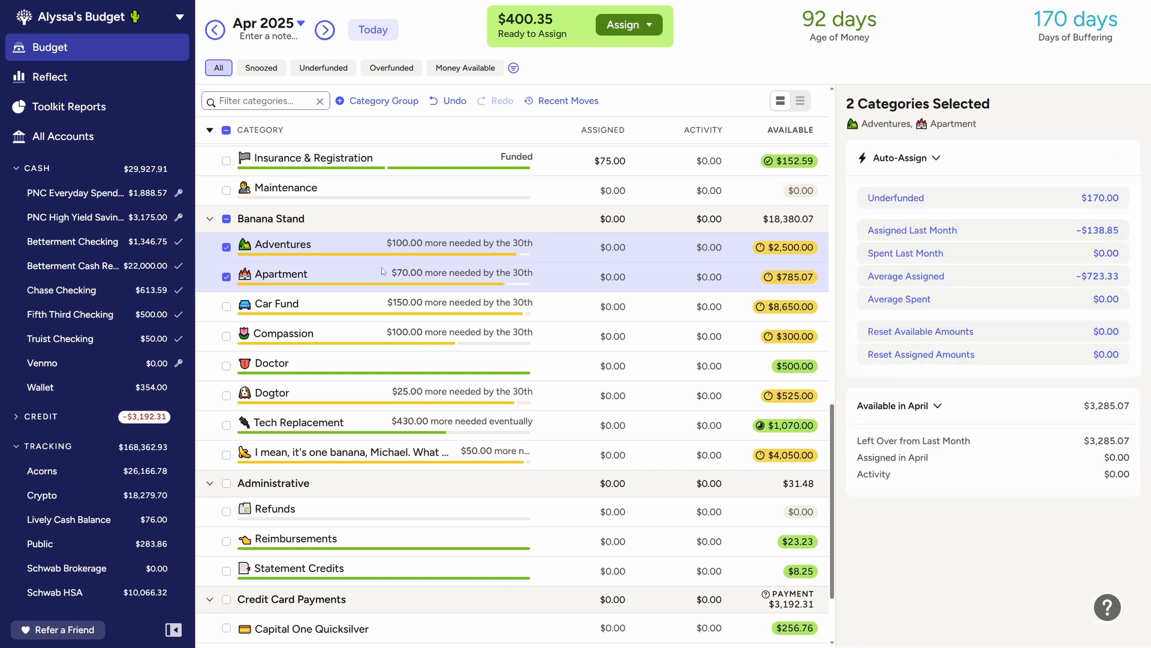
left_click(226, 307)
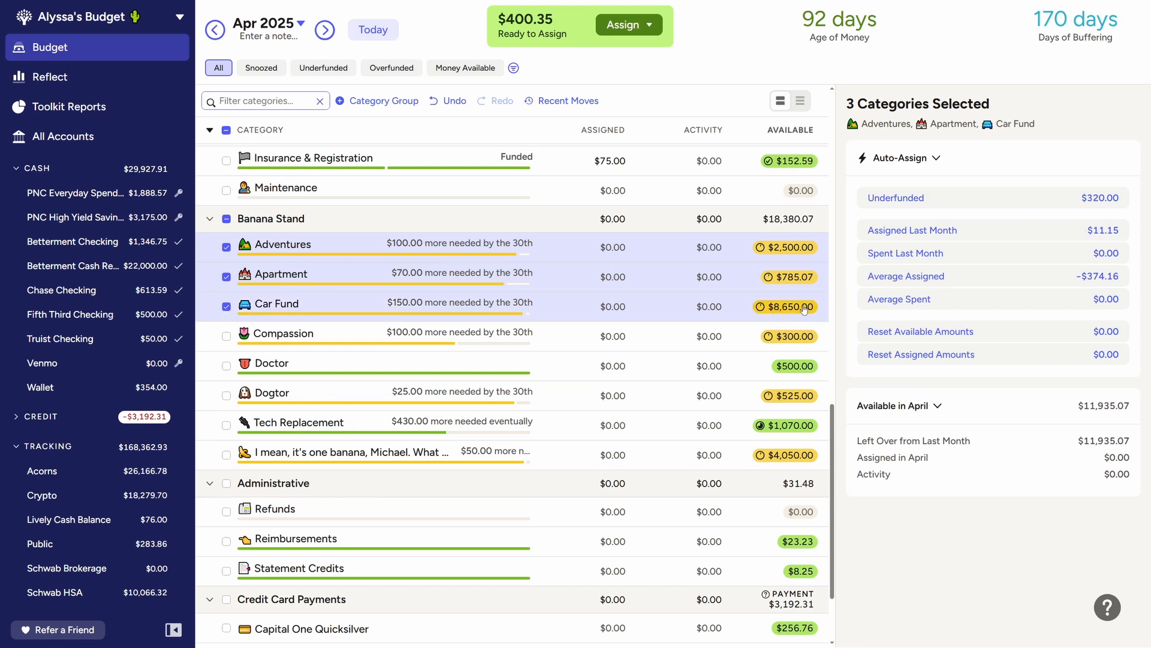
mouse_move(809, 307)
scroll(489, 390, "up", 1)
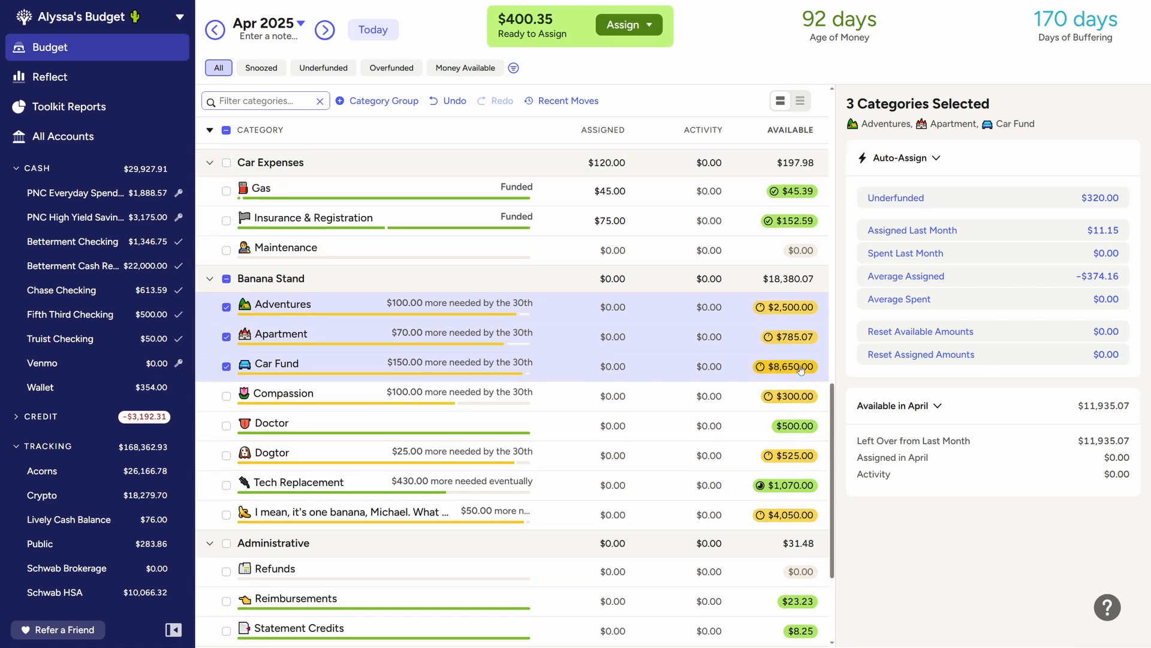
mouse_move(801, 370)
left_click(226, 456)
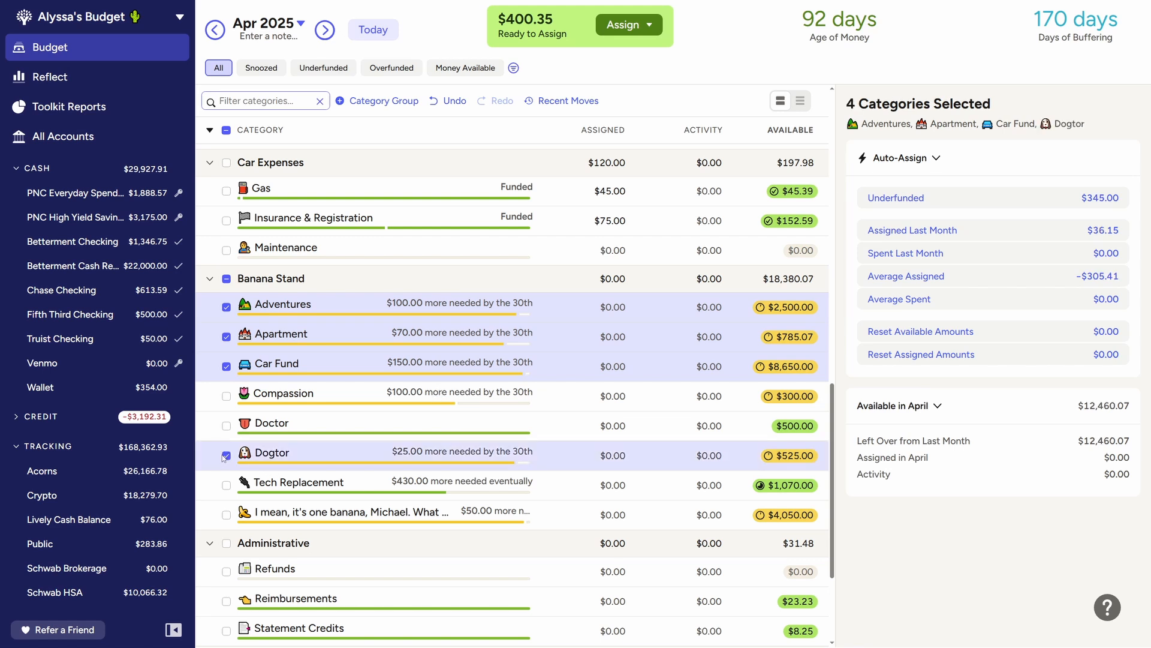
left_click(225, 516)
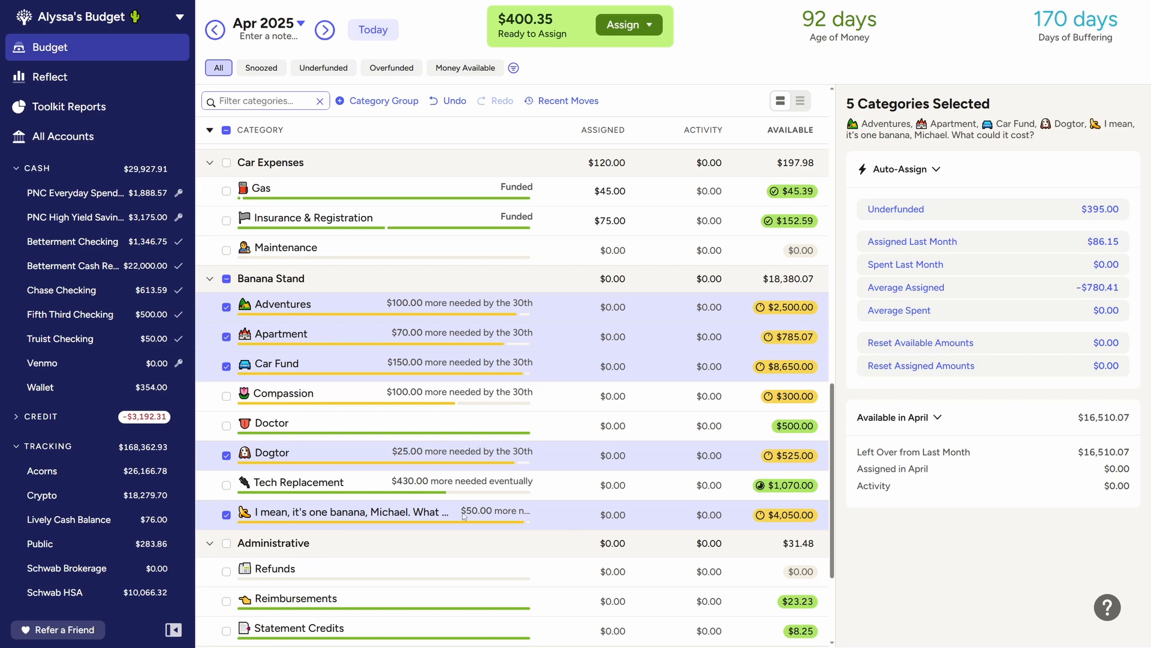
left_click(999, 213)
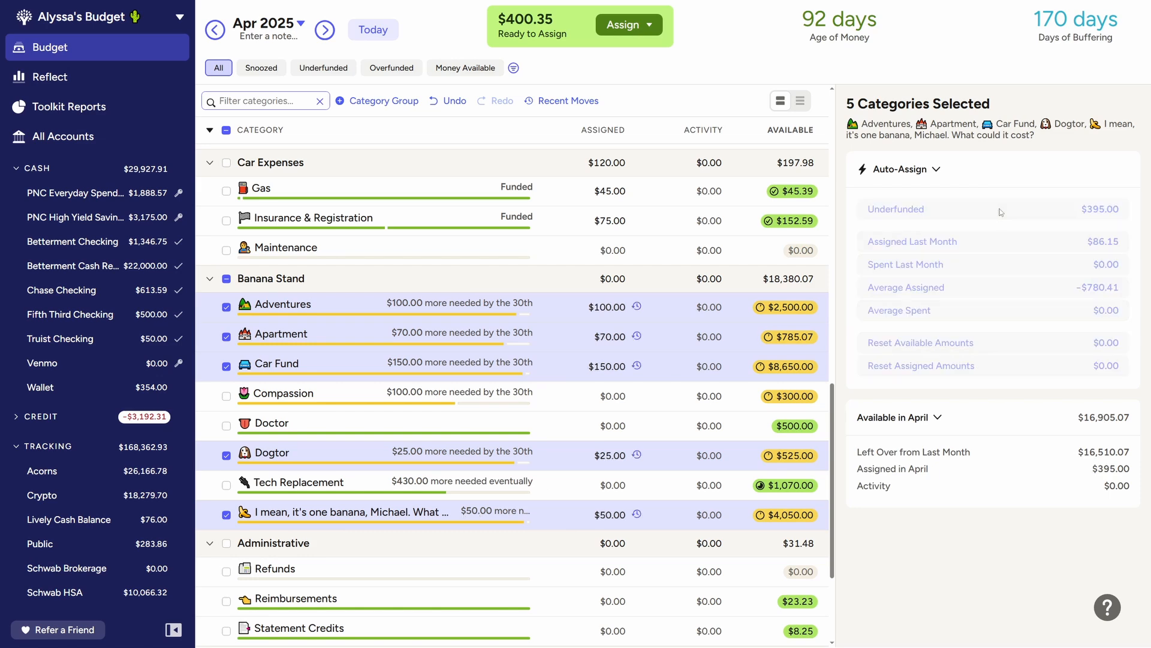
left_click(313, 277)
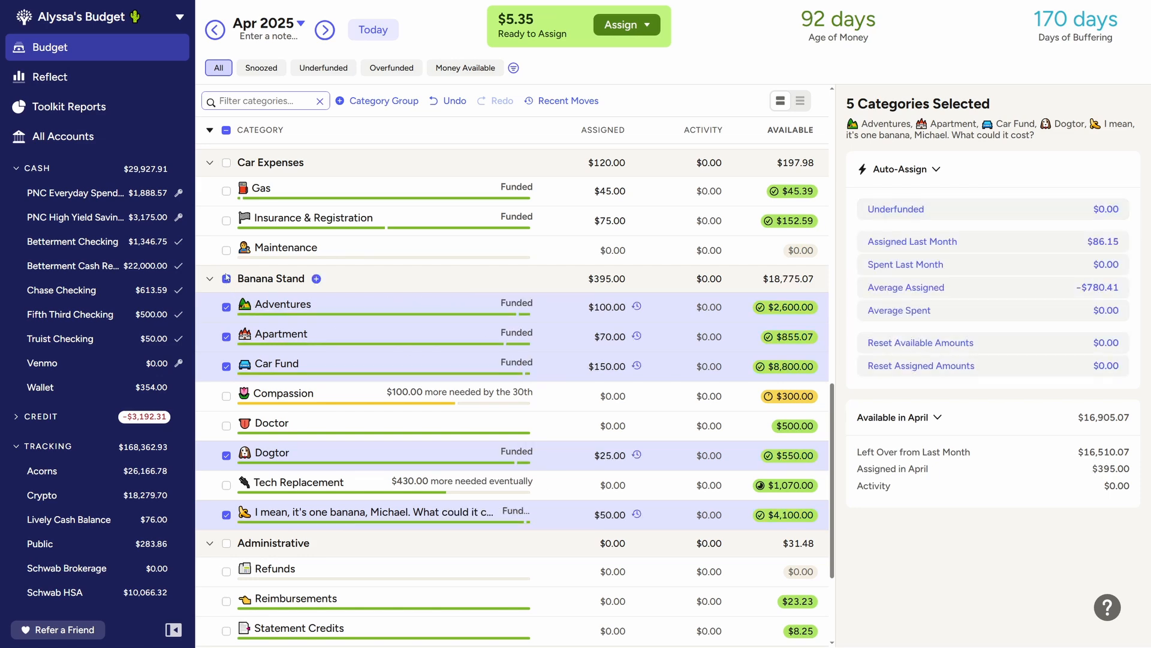
Assign $5.35 to Compassion in Banana Stand for April and clear the selection
left_click(321, 403)
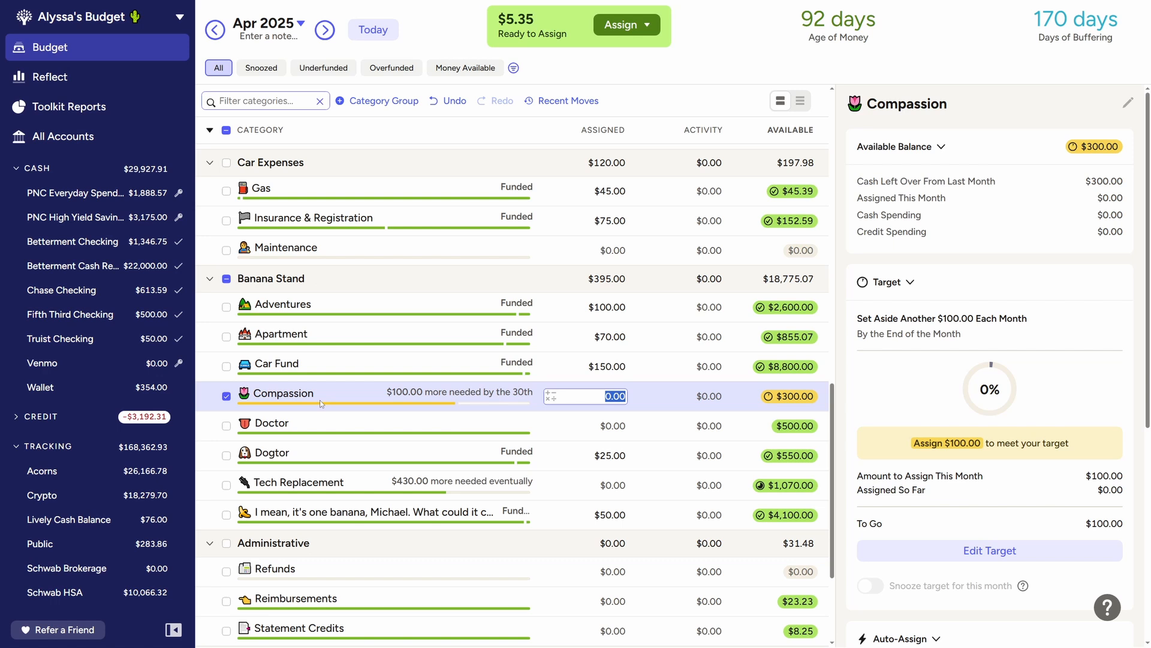
type("5.35")
key("Return")
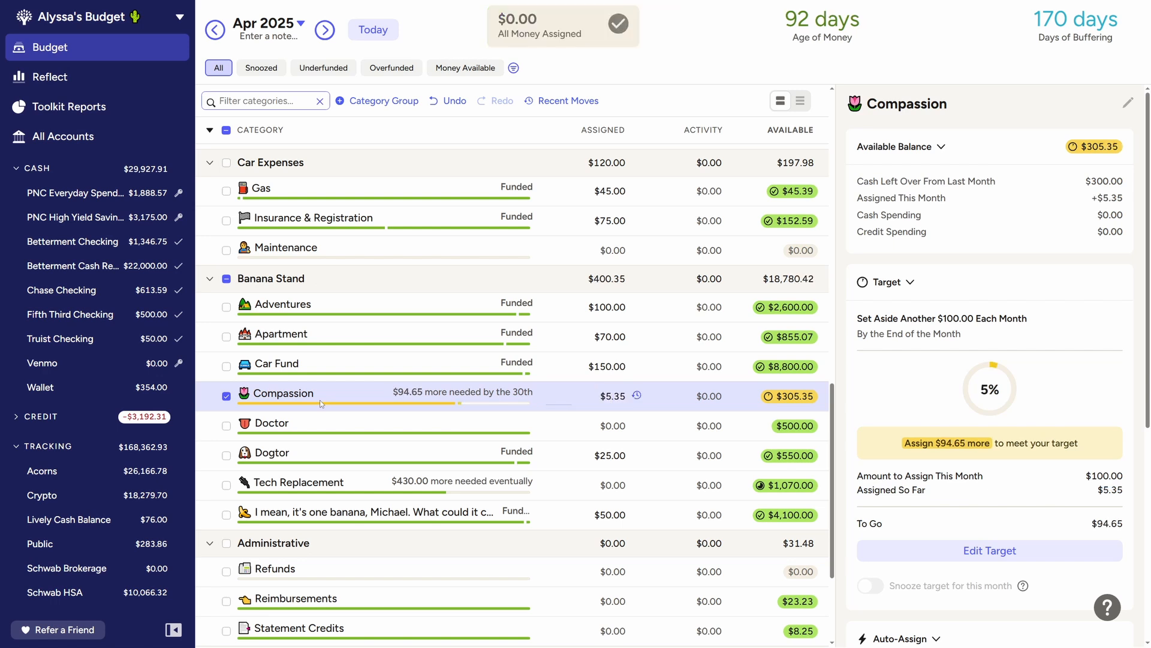
left_click(226, 396)
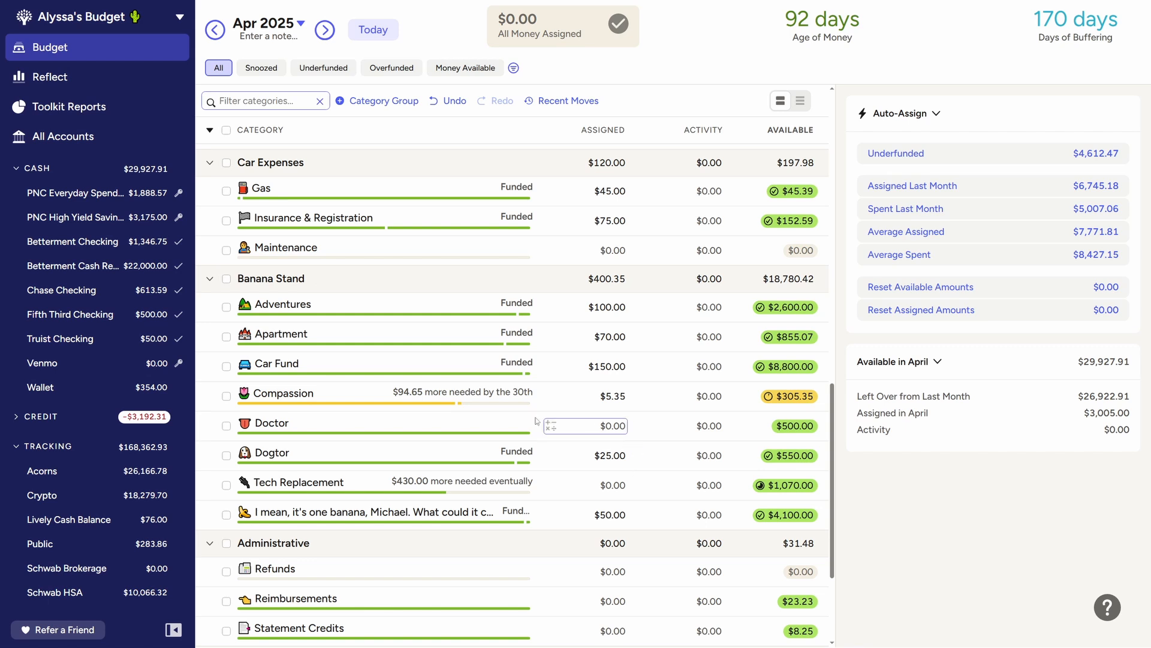
Review Compassion's target progress and the April funding across the Essentials, Car Expenses, Banana Stand and Credit Card Payments groups
left_click(392, 397)
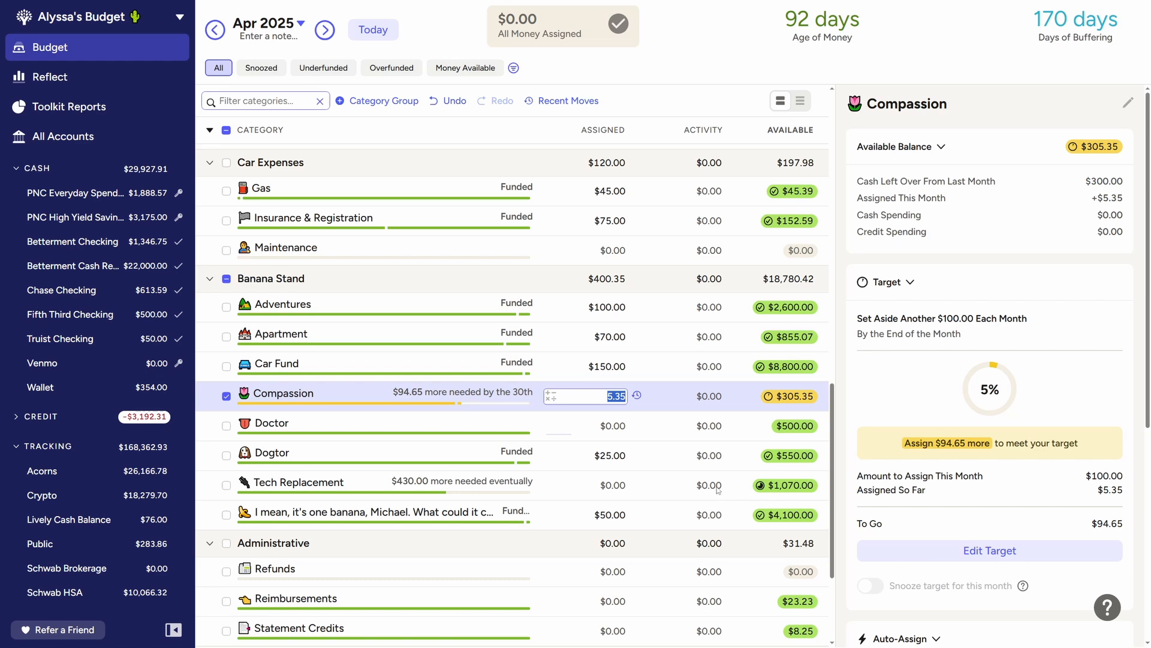
scroll(705, 489, "down", 3)
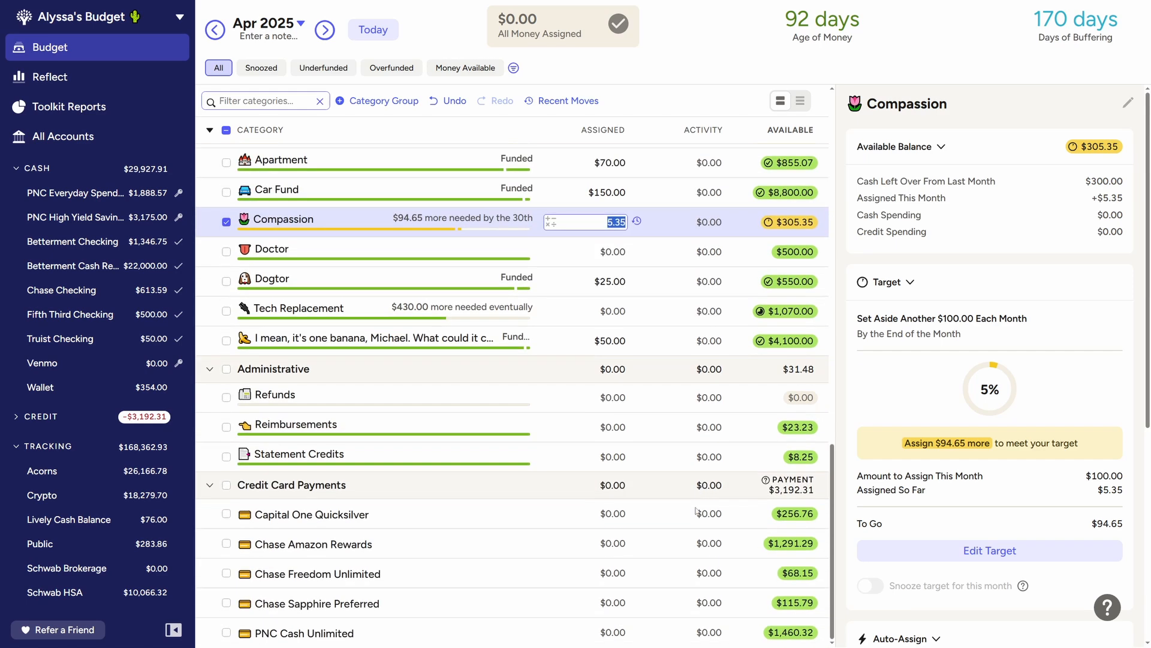
scroll(697, 512, "up", 3)
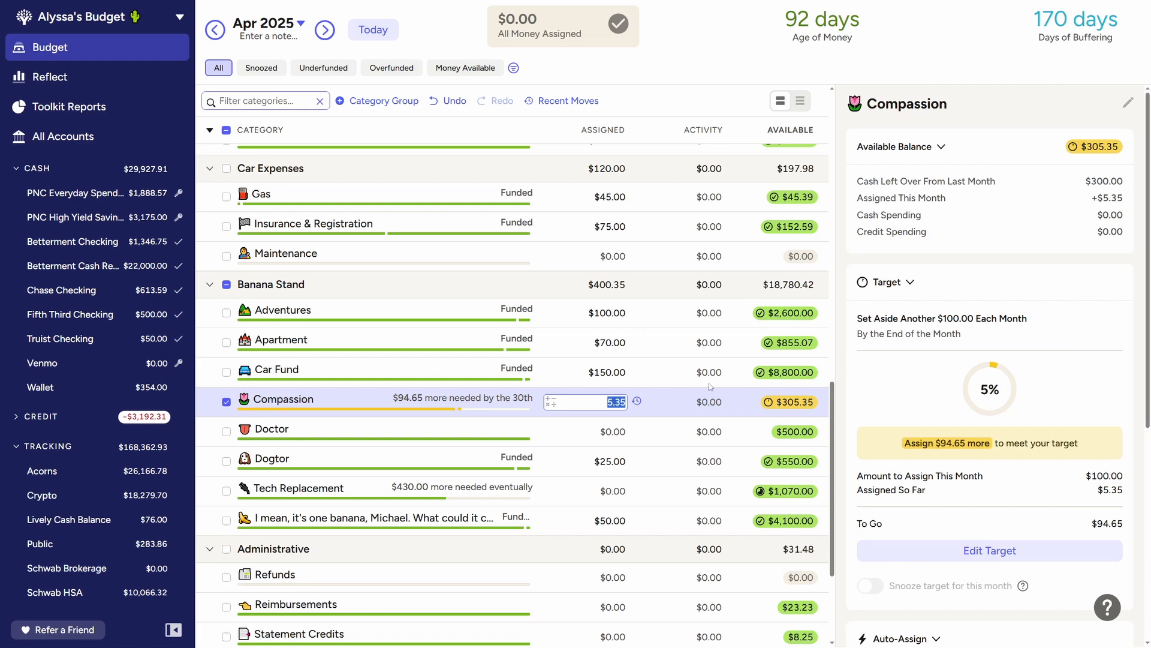
scroll(482, 283, "up", 5)
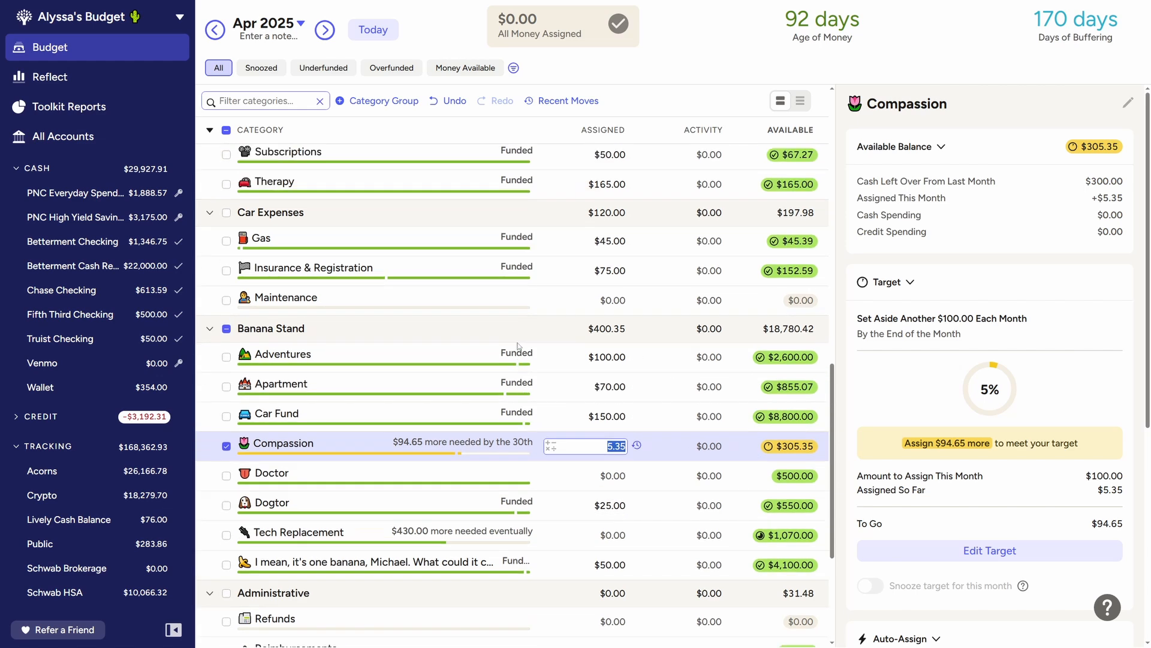
scroll(399, 459, "up", 8)
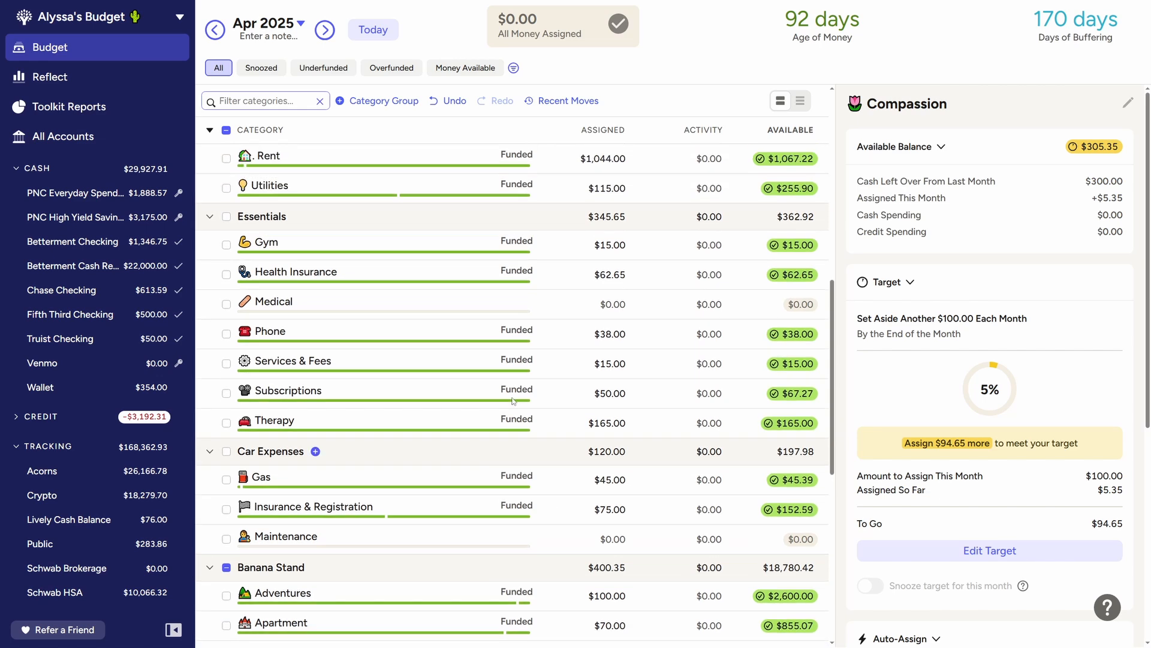
scroll(509, 398, "down", 12)
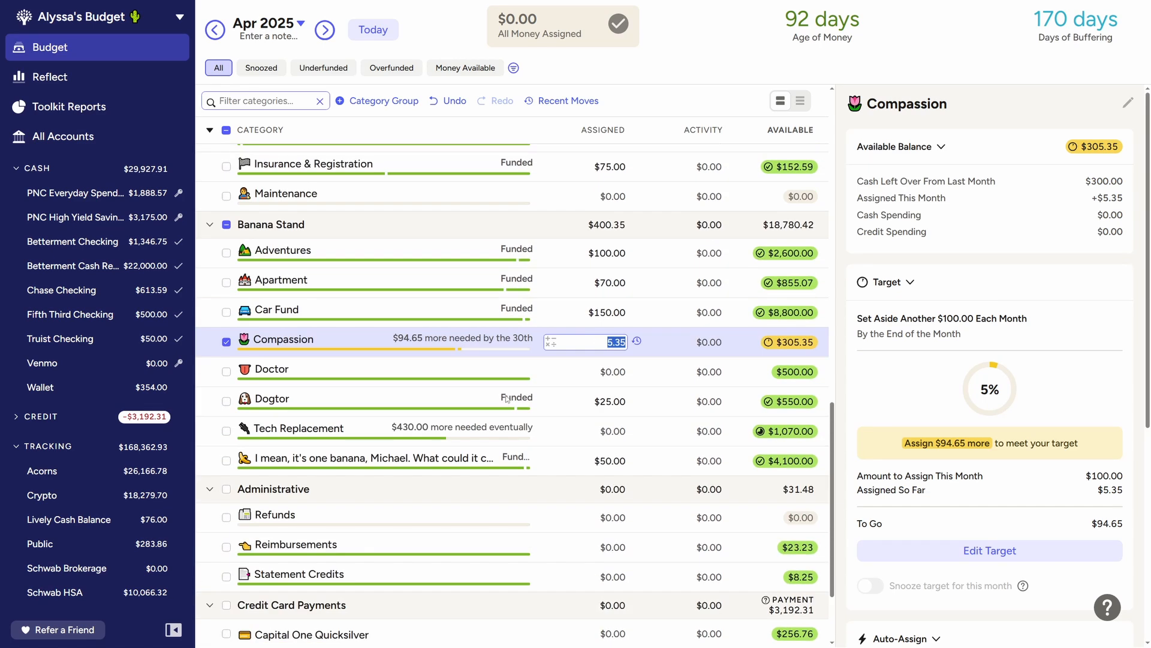
left_click(228, 343)
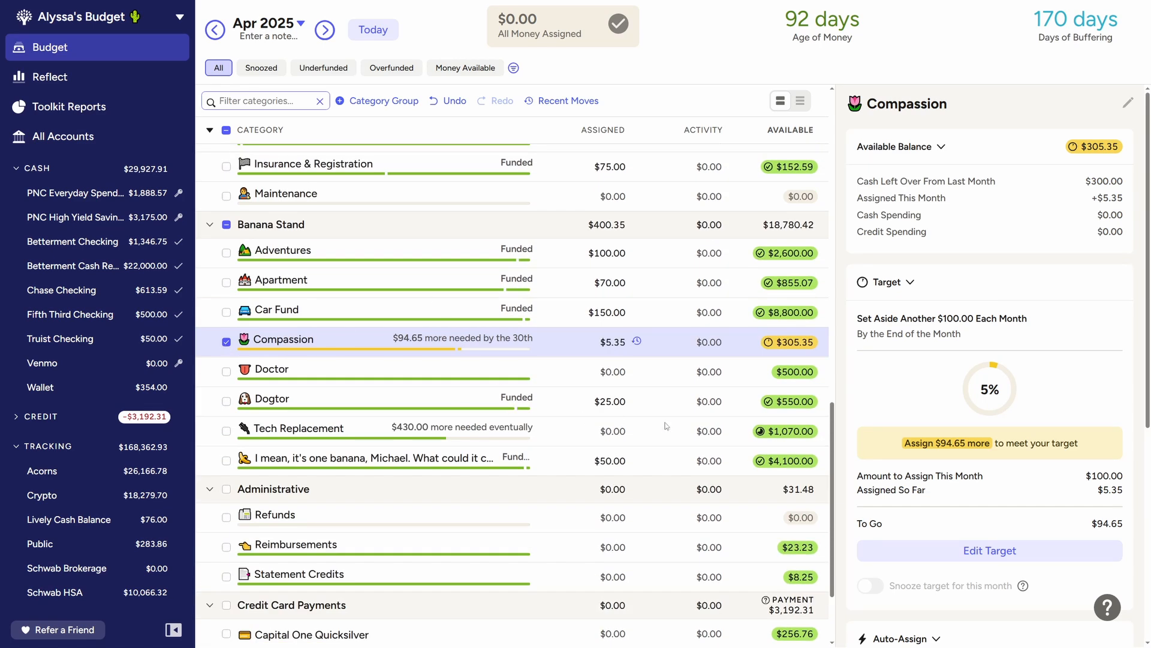